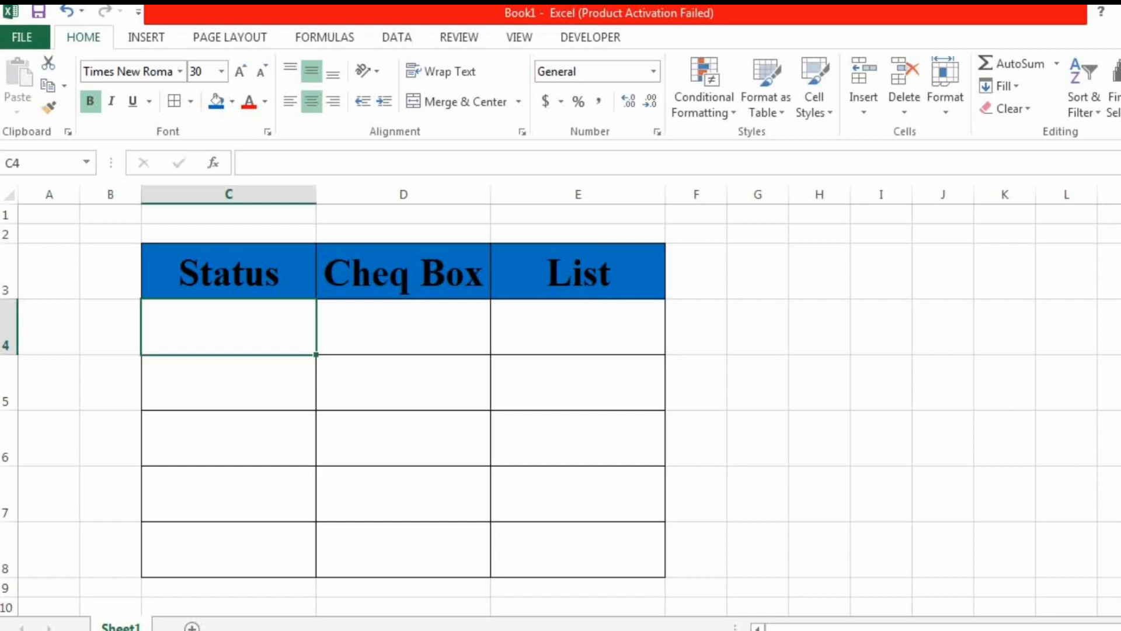
drag(278, 260, 558, 564)
click(284, 340)
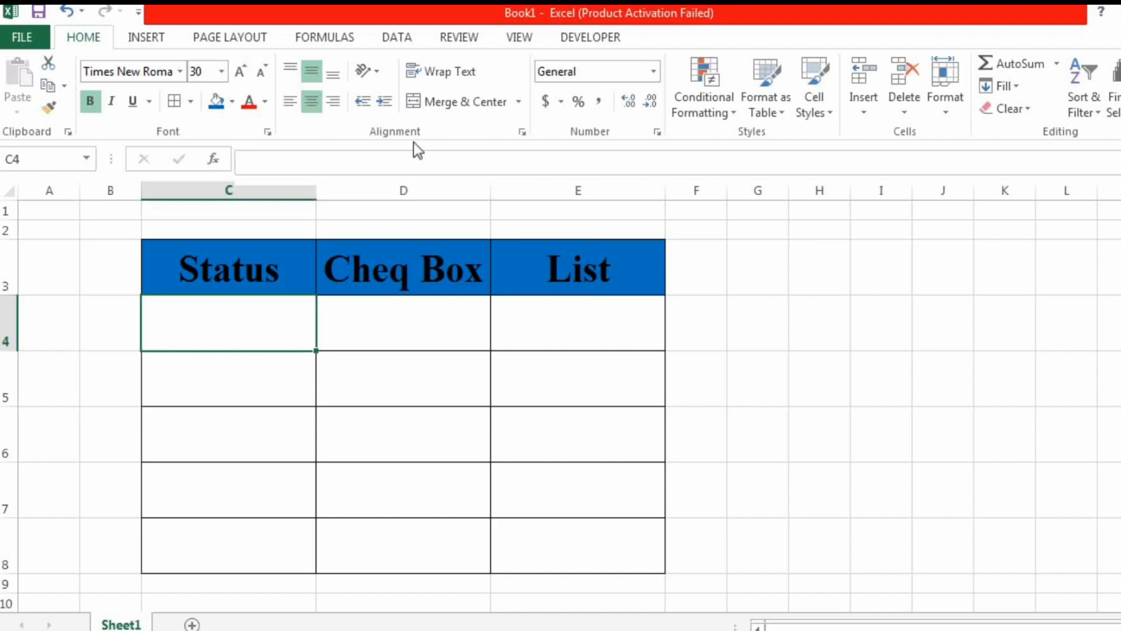
Step: Make sure Developer is enabled among the main tabs in the ribbon customization options and apply the settings
click(598, 37)
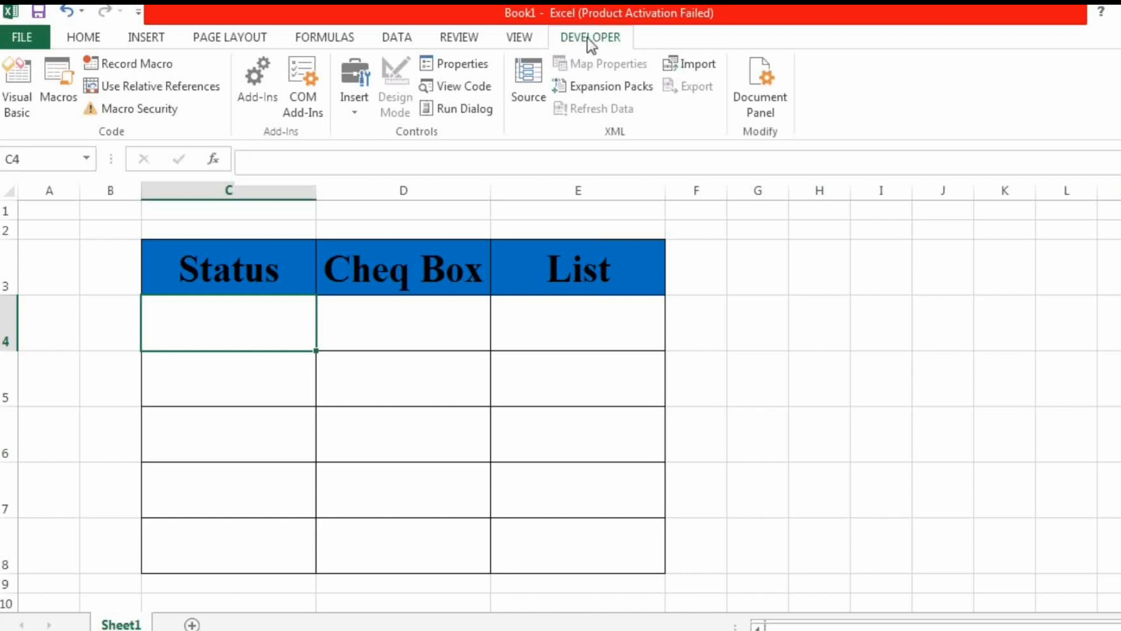
click(21, 41)
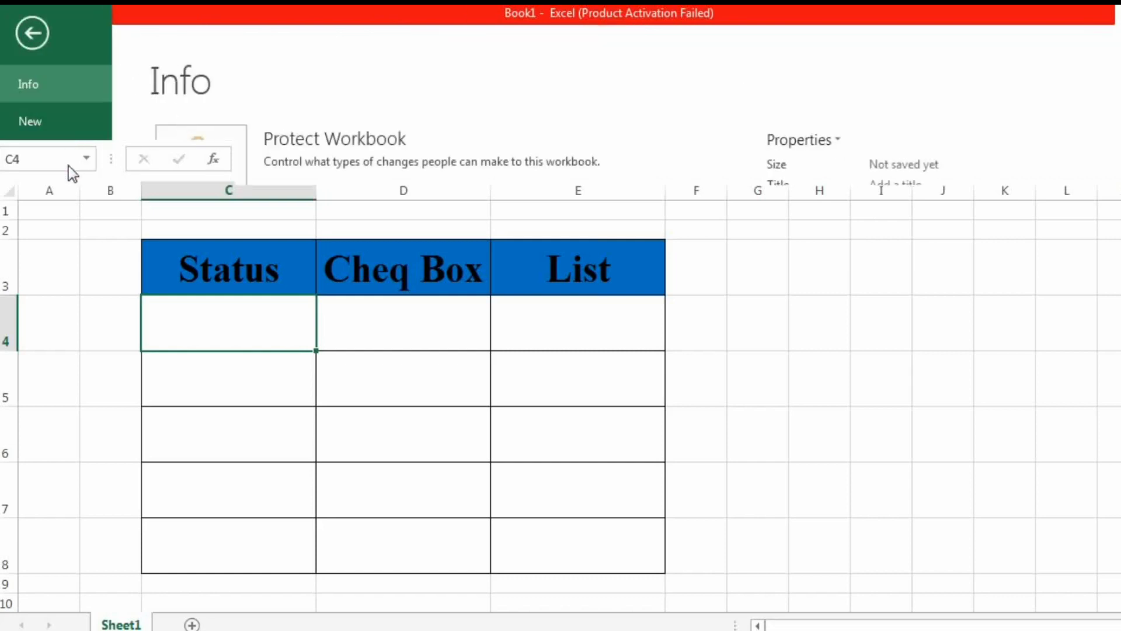
click(36, 44)
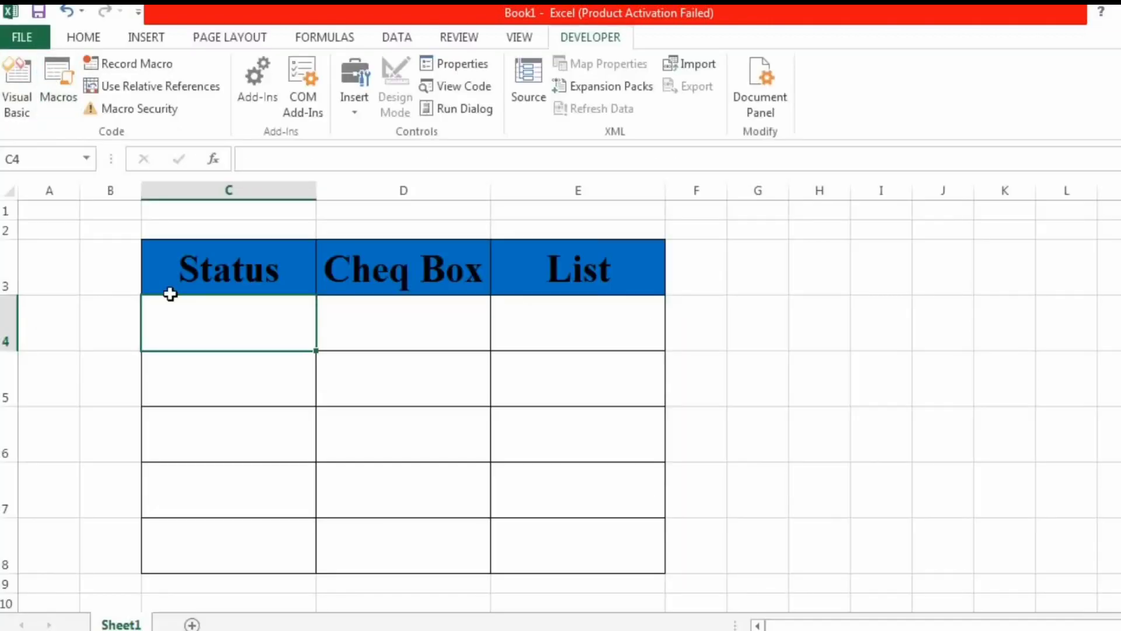
click(215, 393)
click(32, 38)
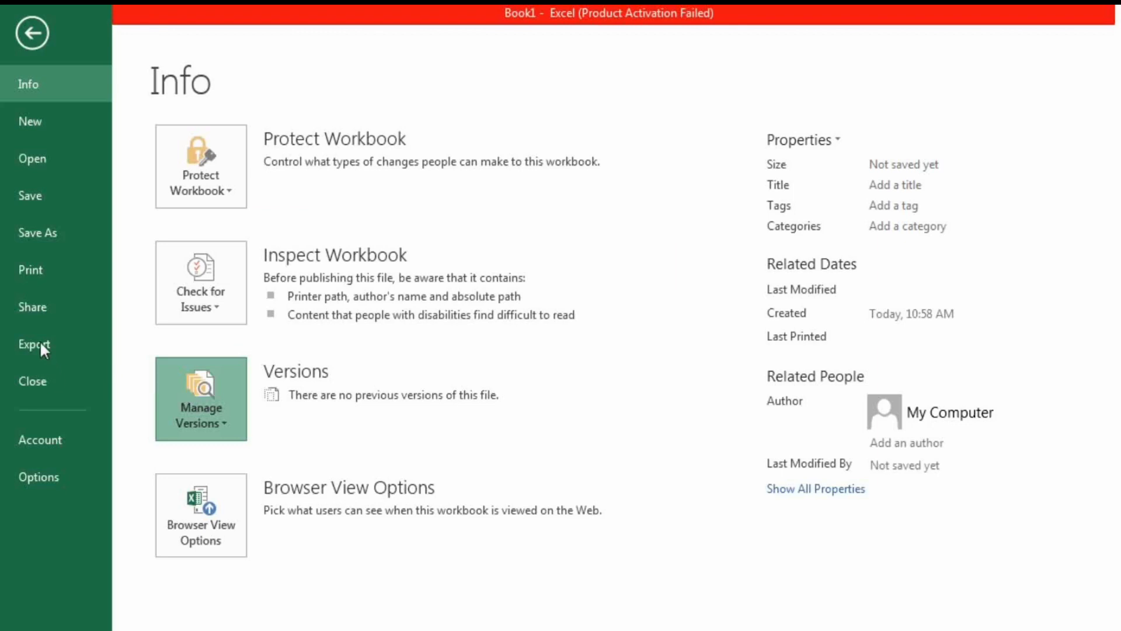
click(37, 475)
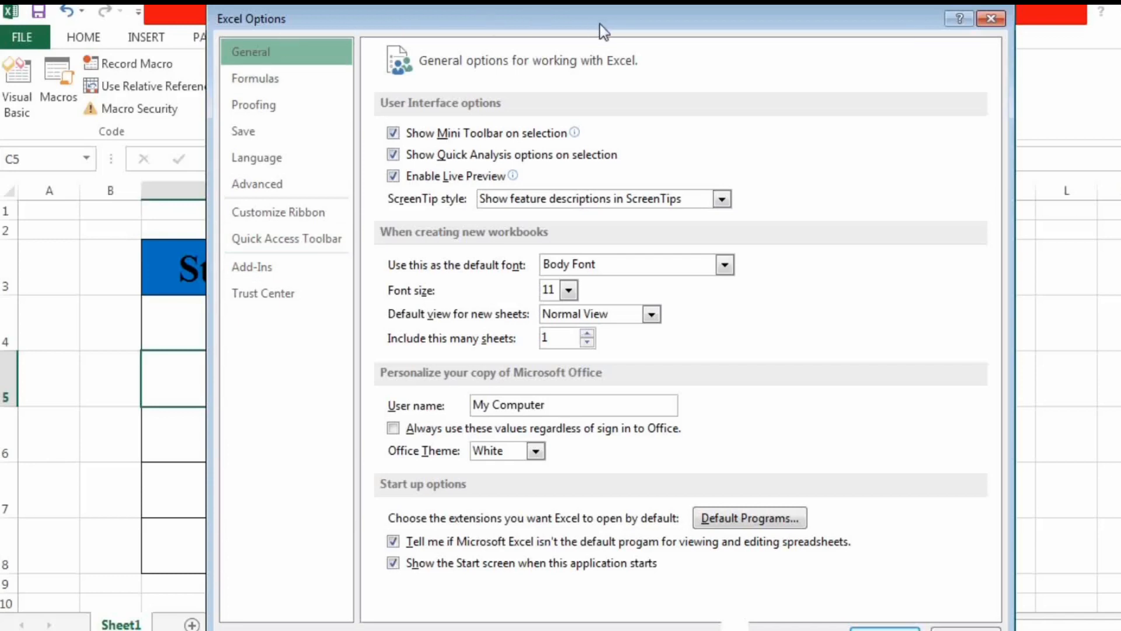
mouse_move(604, 29)
mouse_down()
mouse_move(603, 74)
mouse_move(600, 51)
mouse_up()
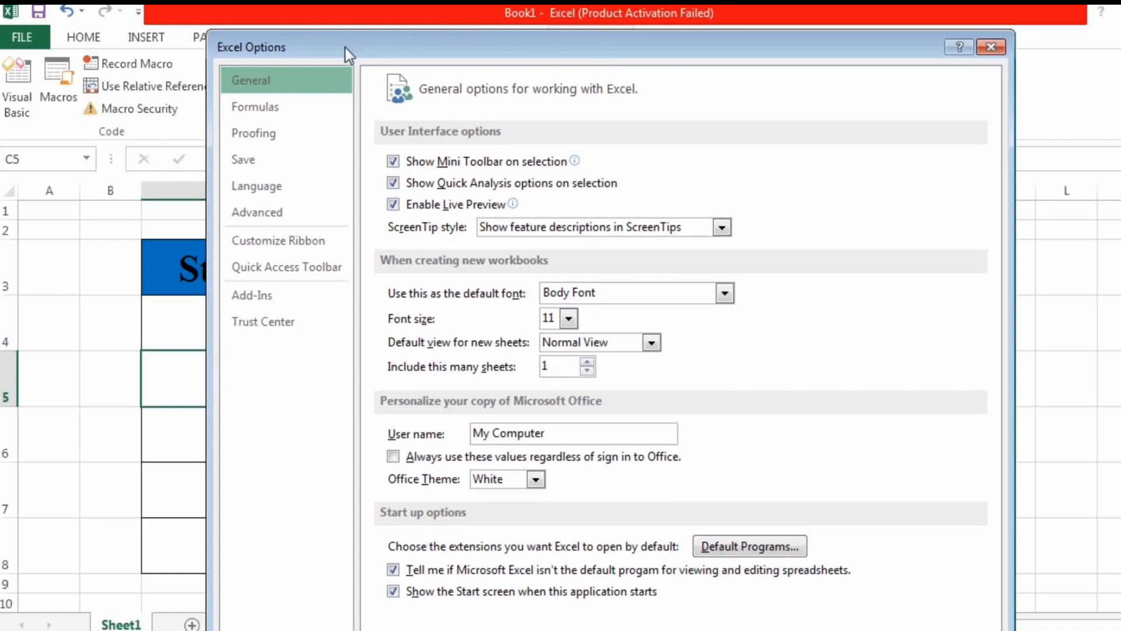
click(270, 251)
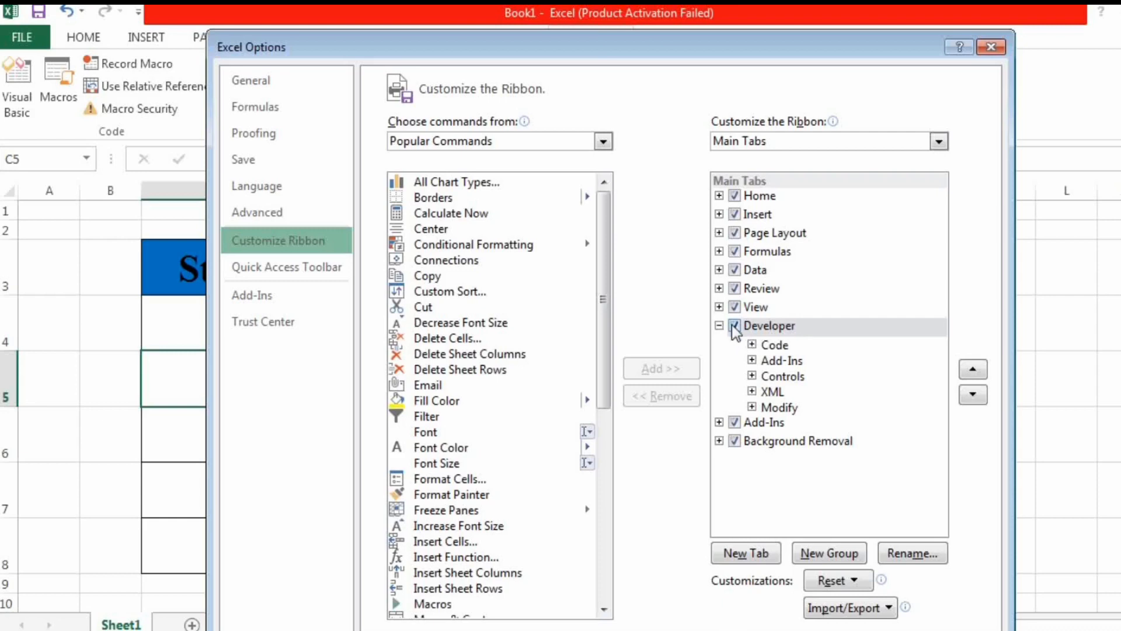
click(845, 556)
drag(810, 53, 808, 23)
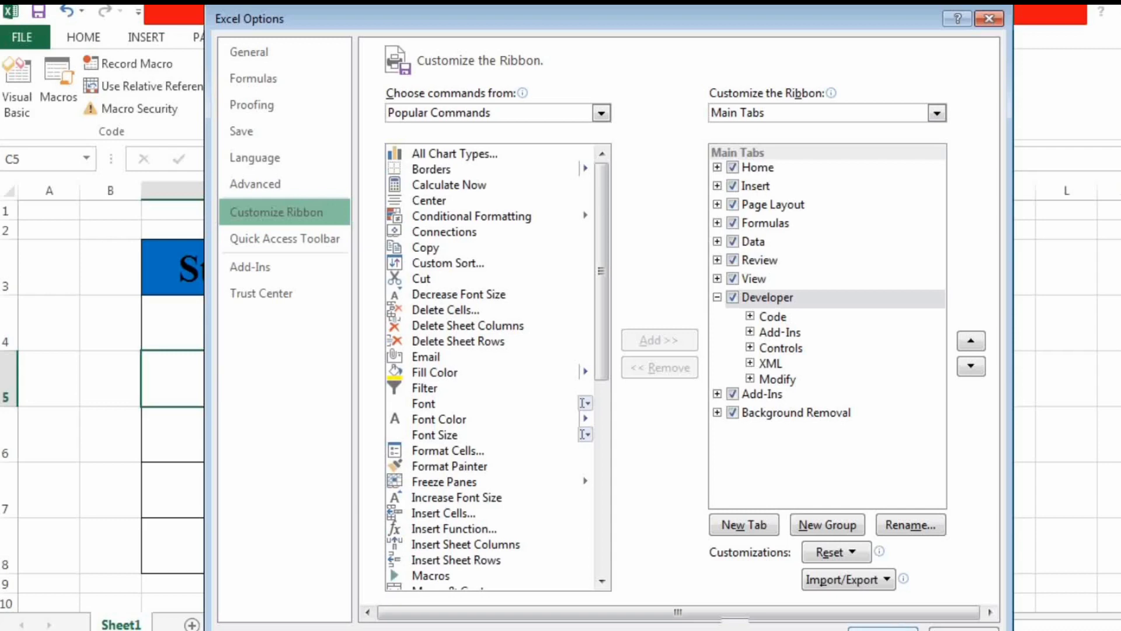
click(898, 628)
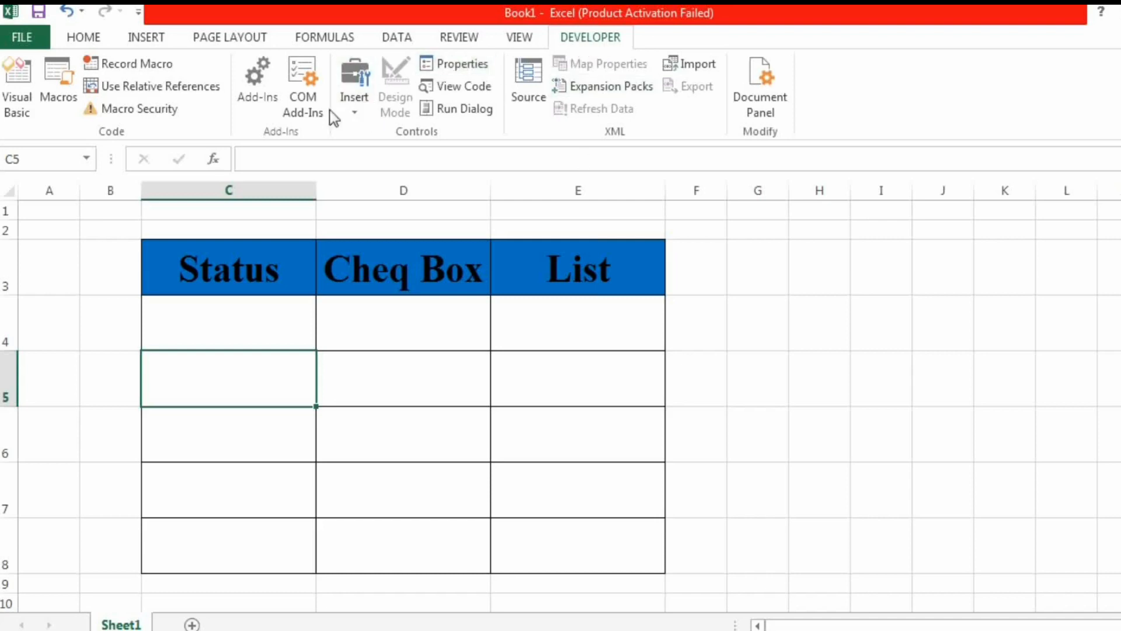
Step: Insert a form-control check box in cell D4 under Cheq Box and shift it so the box sits near the cell's centre
click(352, 111)
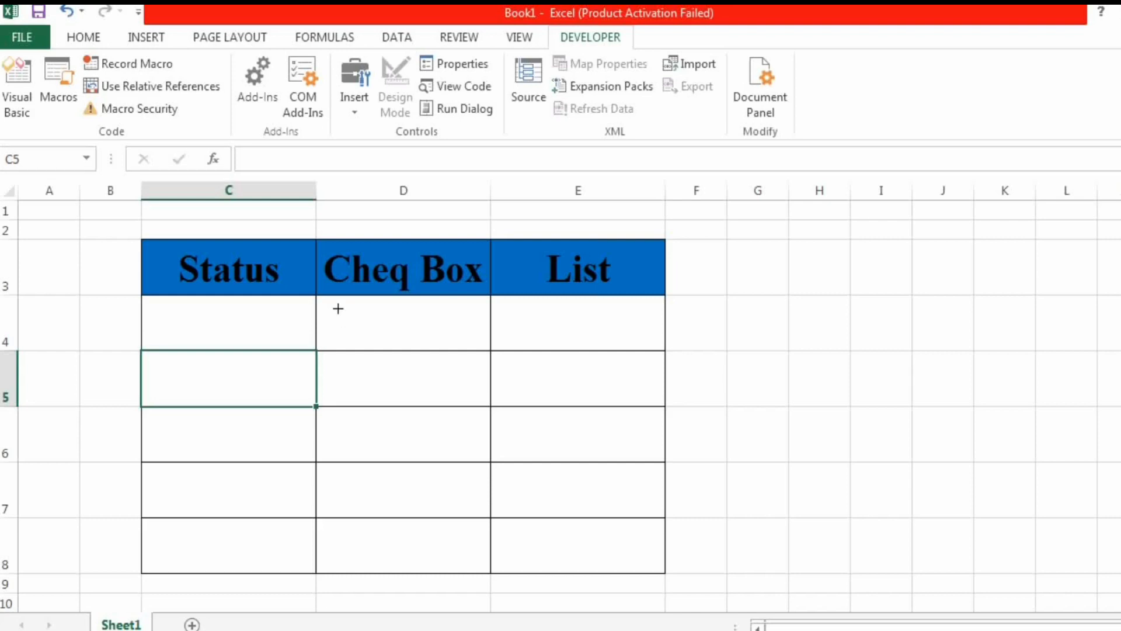
drag(339, 306, 466, 348)
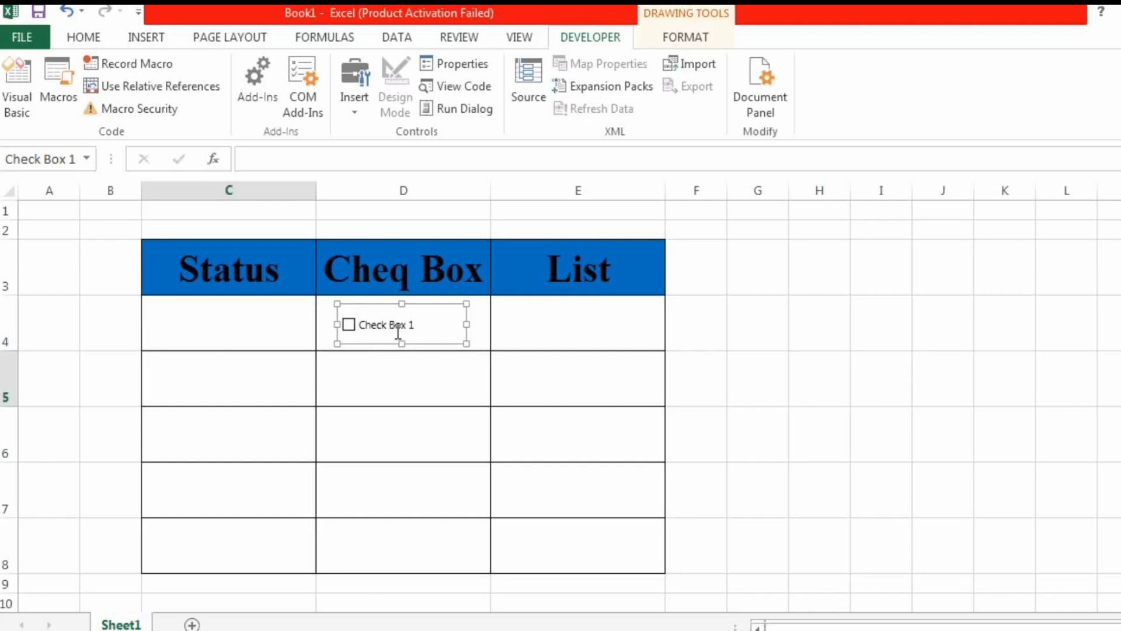
drag(370, 305, 415, 309)
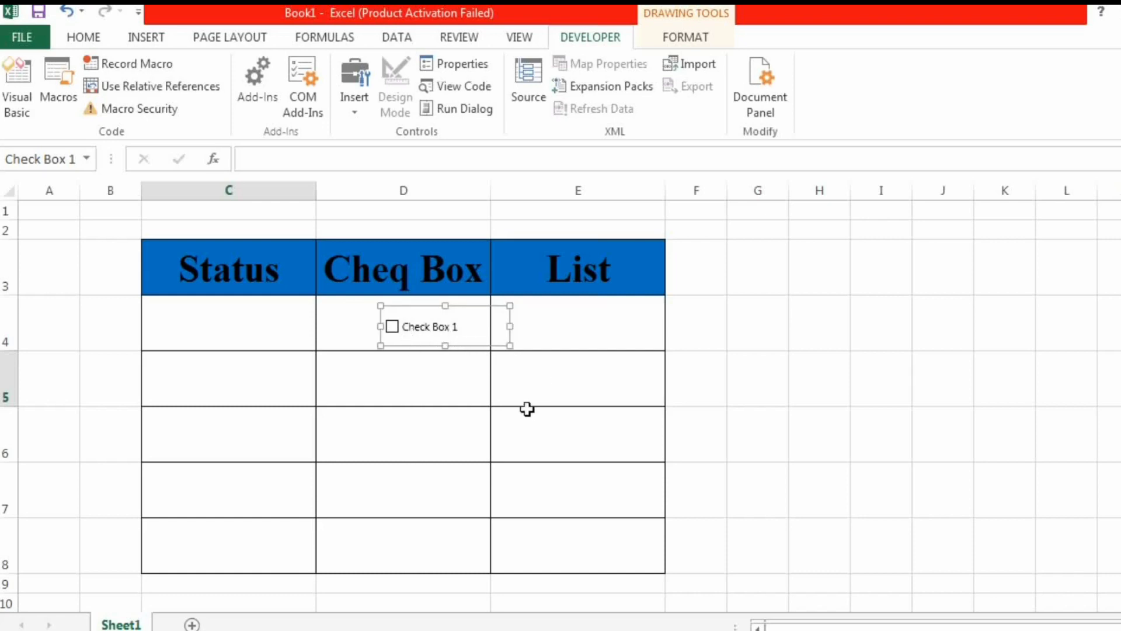
Step: Remove the caption text from the check box in D4, leaving only the box
click(405, 330)
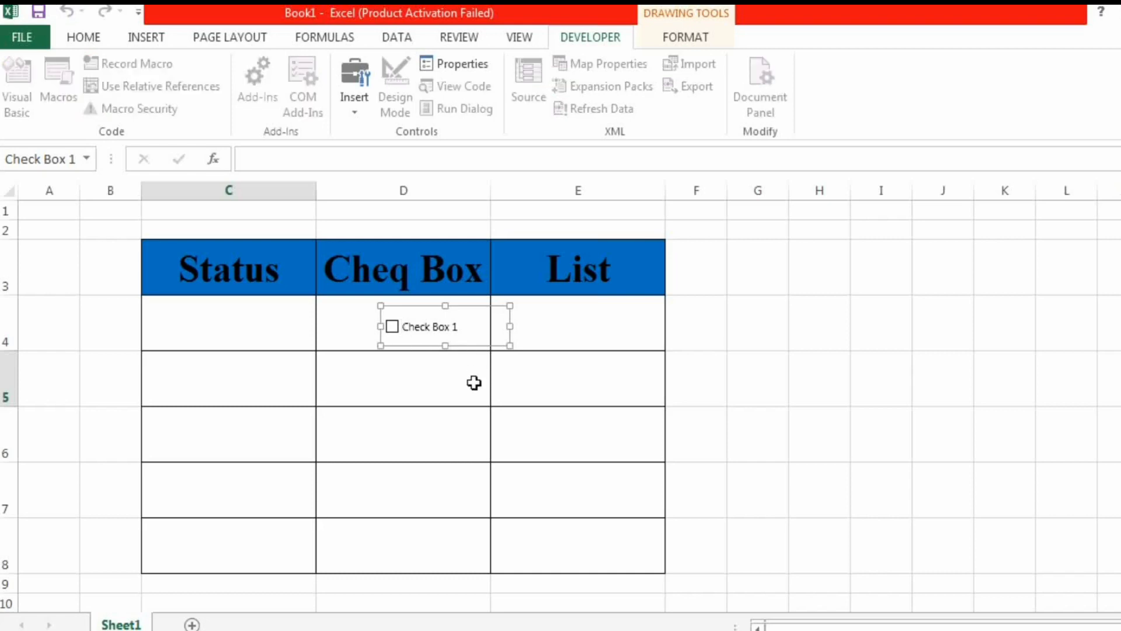
key(Delete)
key(Delete)
key(Delete)
key(Delete)
key(Delete)
key(Delete)
key(Delete)
key(Delete)
key(Delete)
key(Delete)
key(Delete)
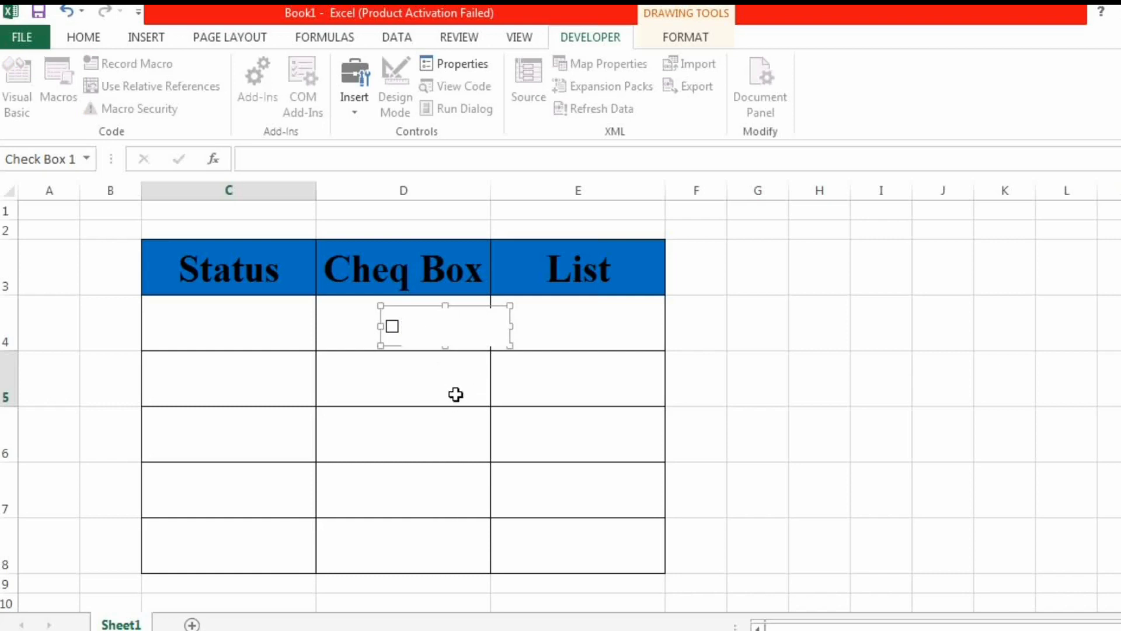
click(455, 394)
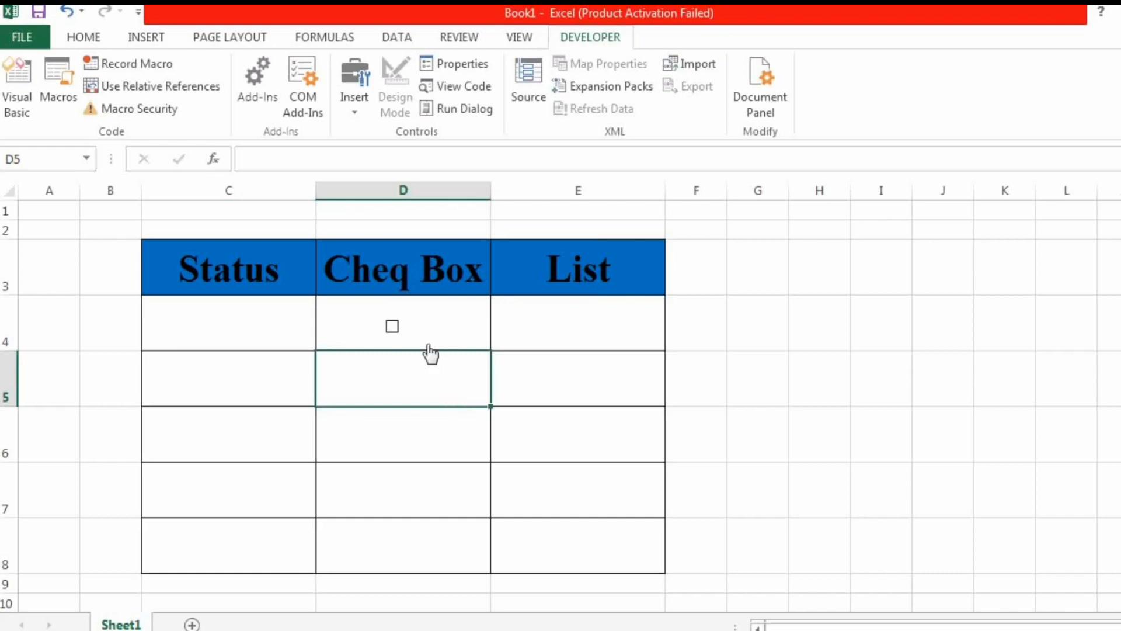
Step: Test the check box in D4 by ticking and unticking it several times
click(392, 341)
click(393, 328)
click(393, 328)
click(393, 328)
click(322, 328)
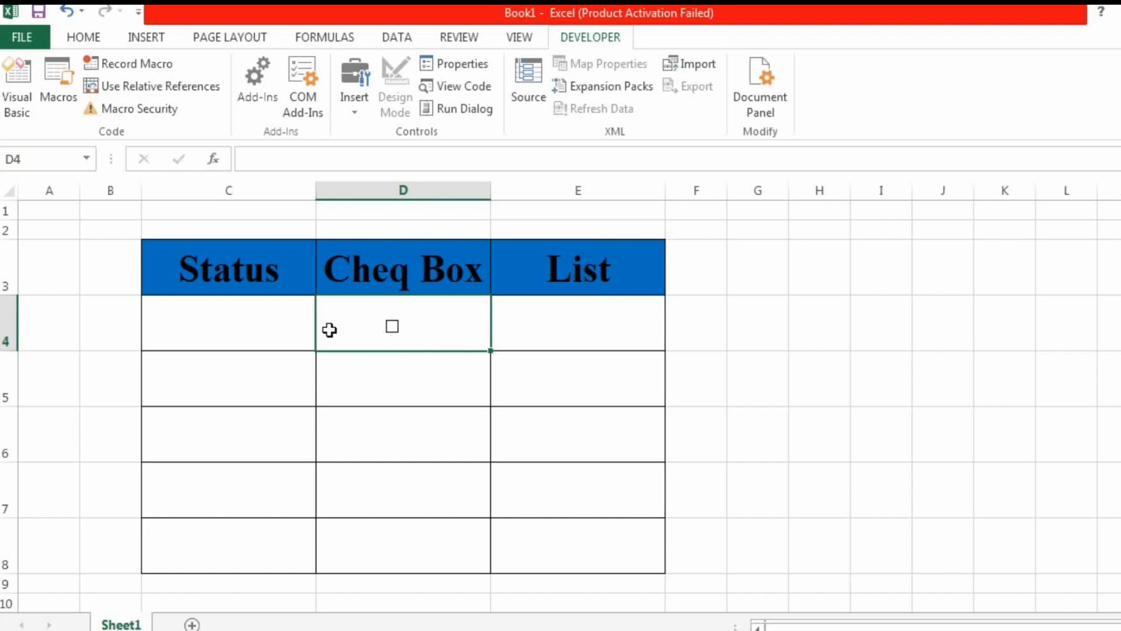
click(394, 338)
click(394, 338)
click(392, 338)
click(393, 339)
click(464, 335)
click(464, 335)
Step: Copy cell D4 with its check box to cells D5 through D8
click(422, 279)
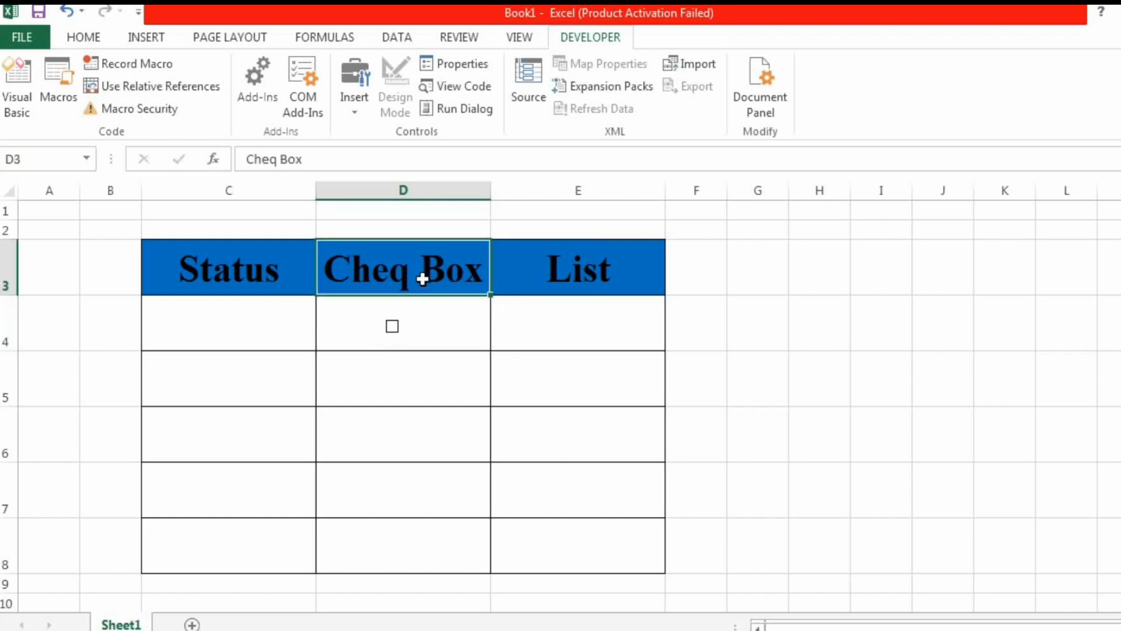
key(Right)
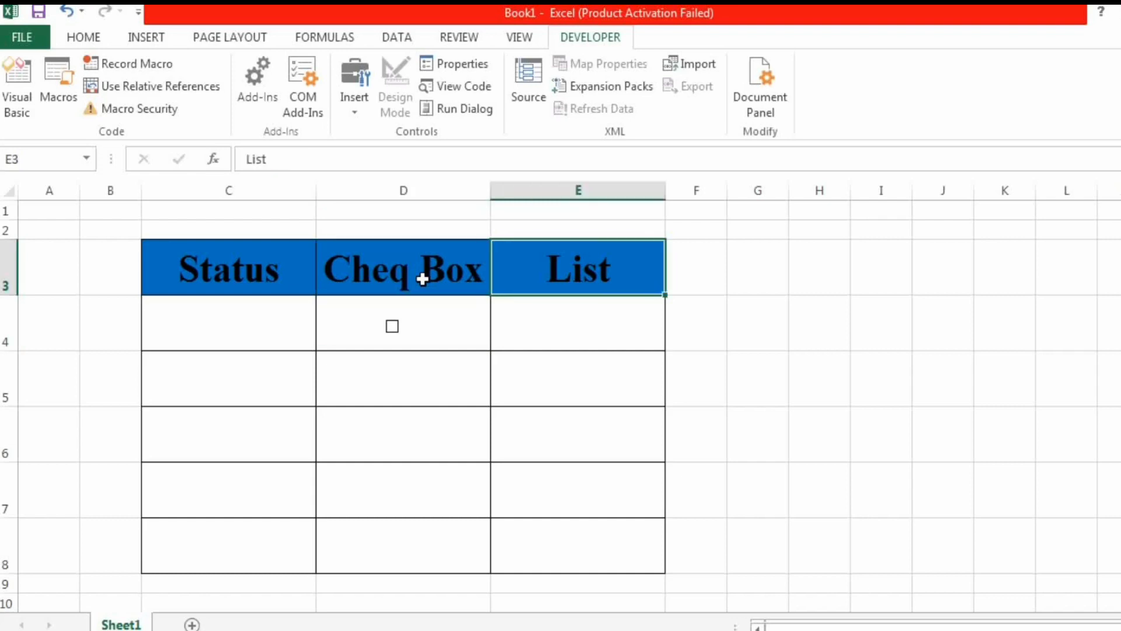
key(Left)
key(Down)
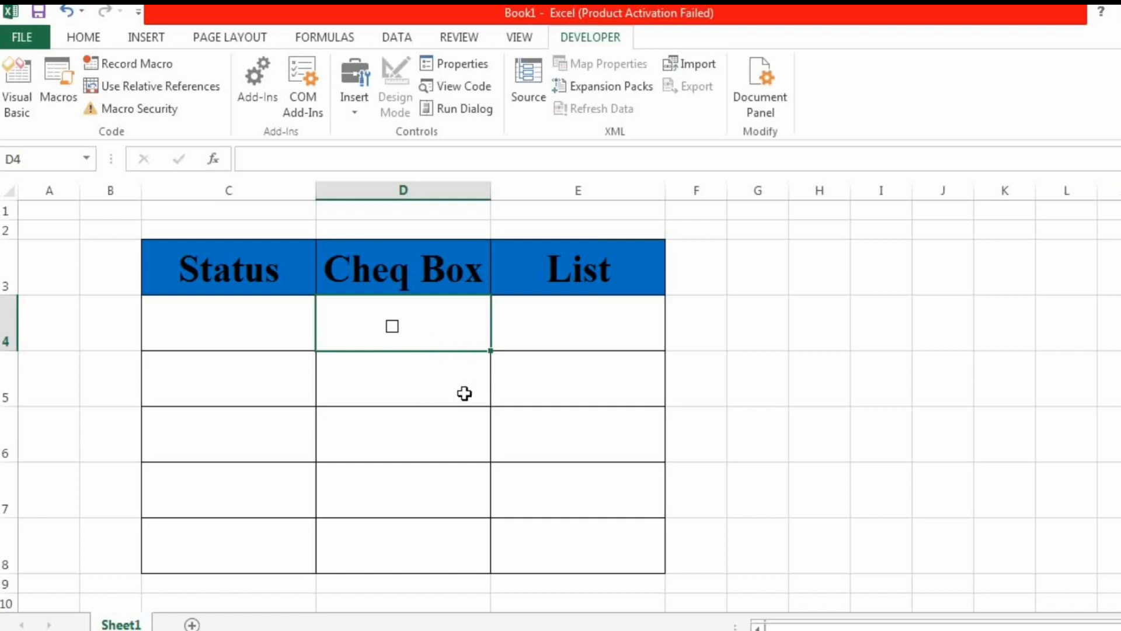
key(ctrl+c)
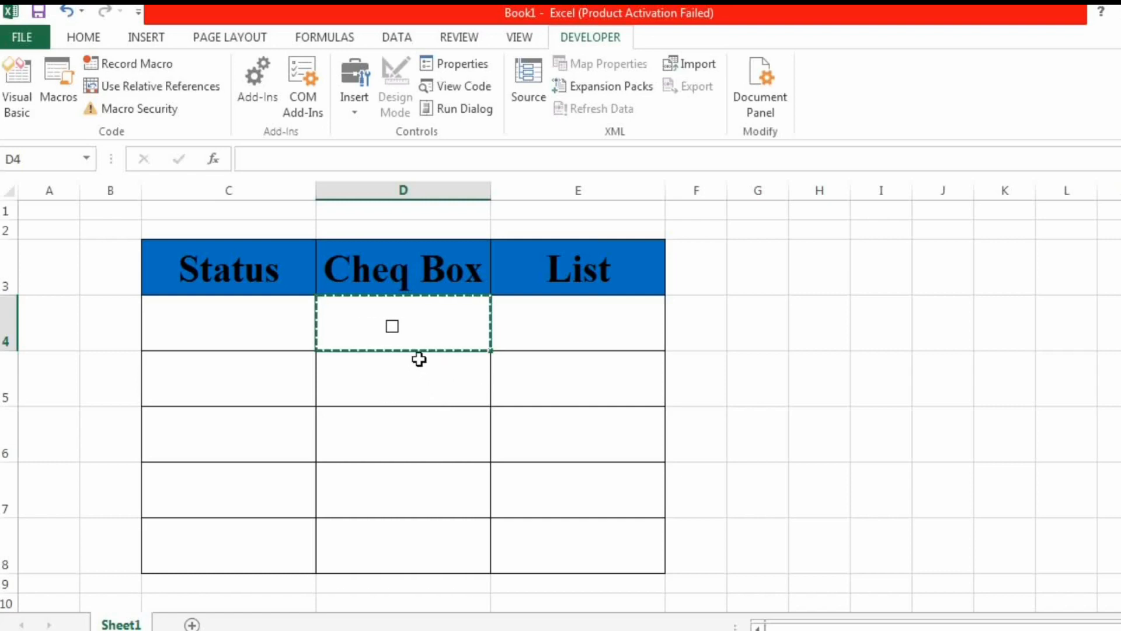
drag(388, 388, 387, 542)
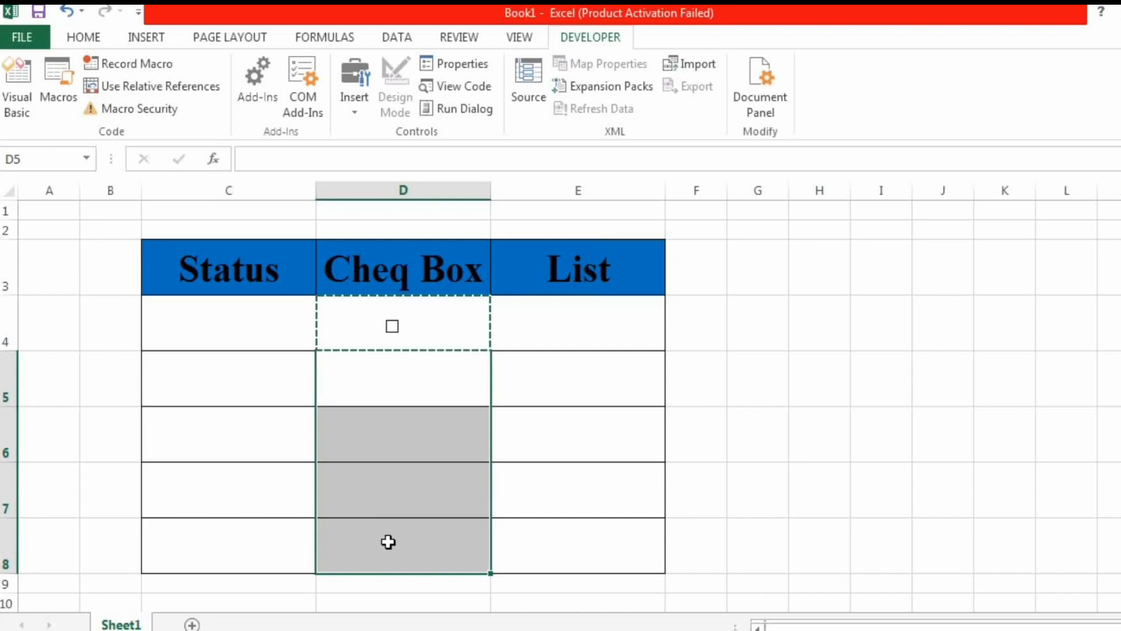
key(ctrl+v)
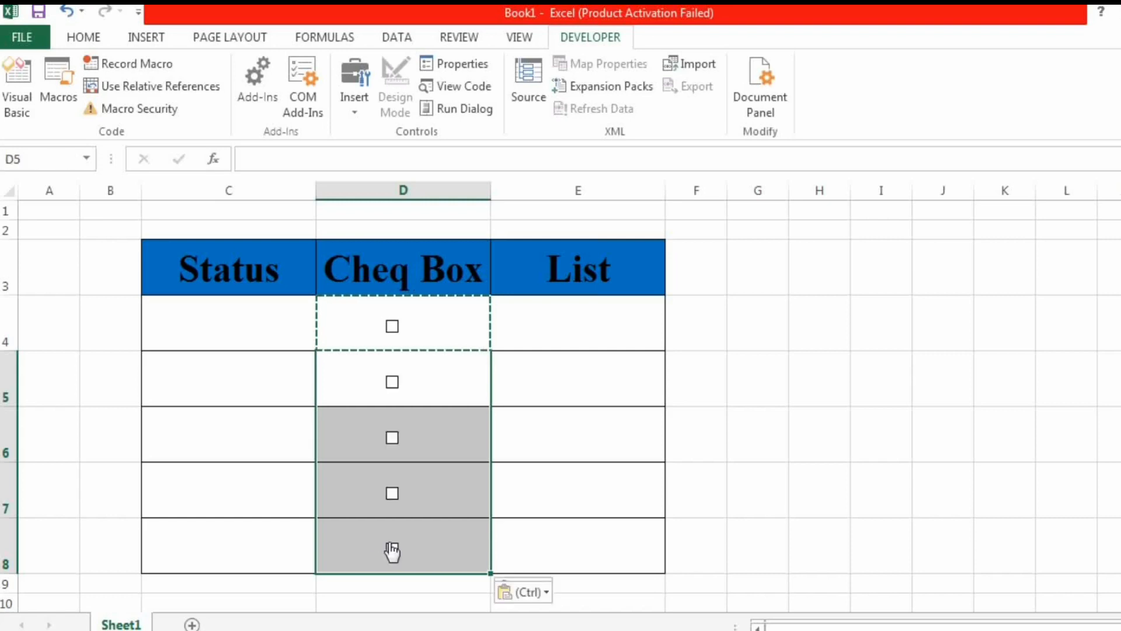
Step: Fill the List column in E4:E8 with Rice, Nirma, Shop, Brush and Paste
click(588, 333)
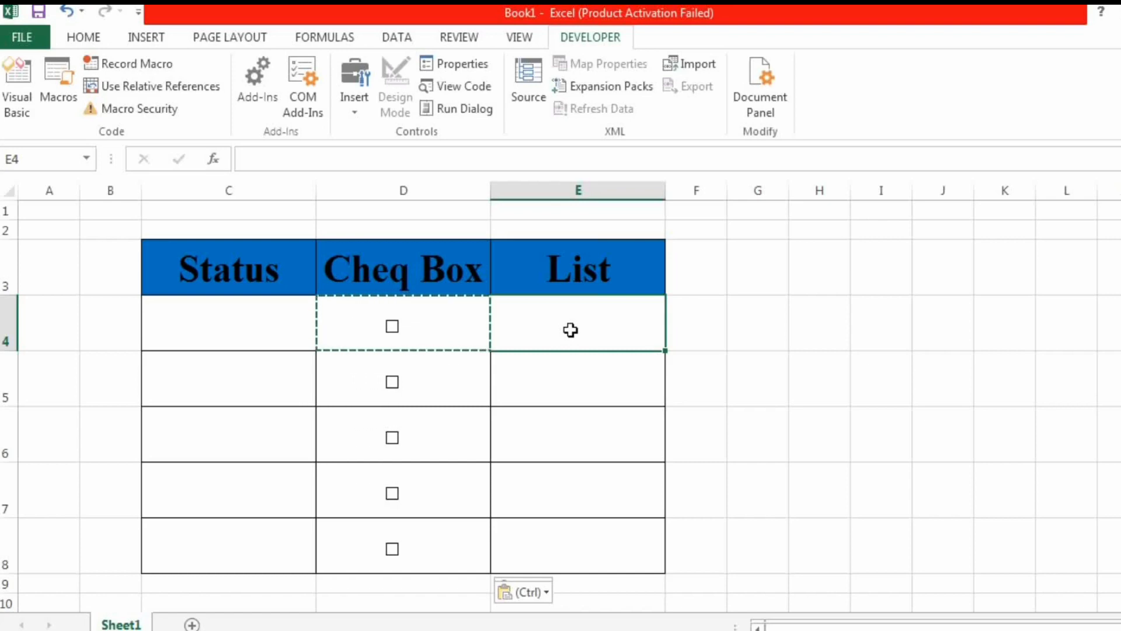
text(Rice)
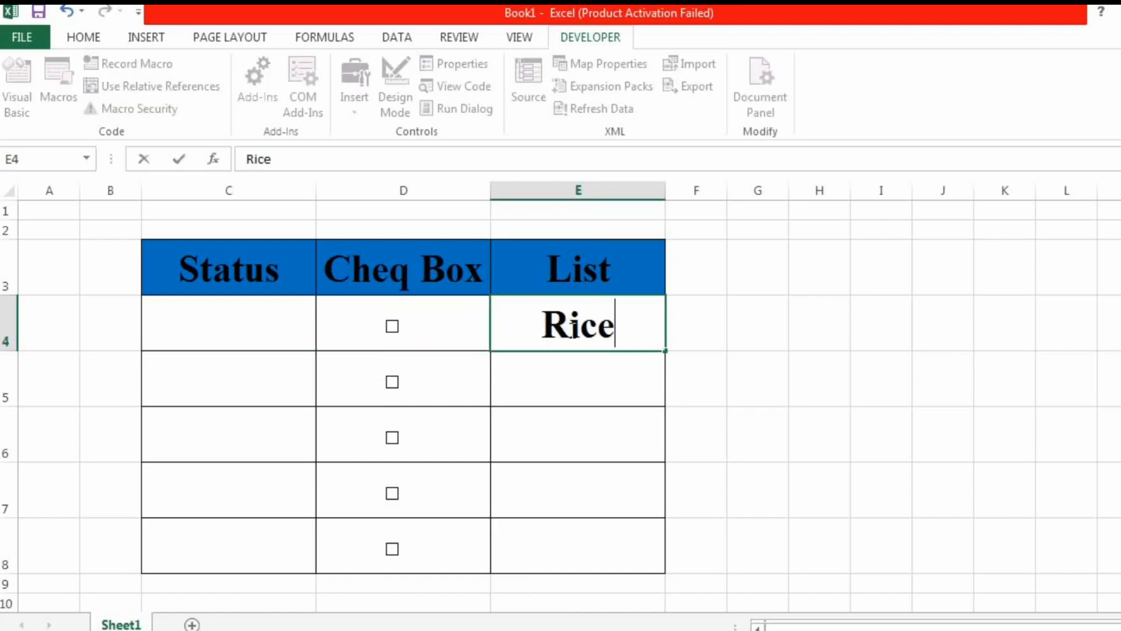
key(Return)
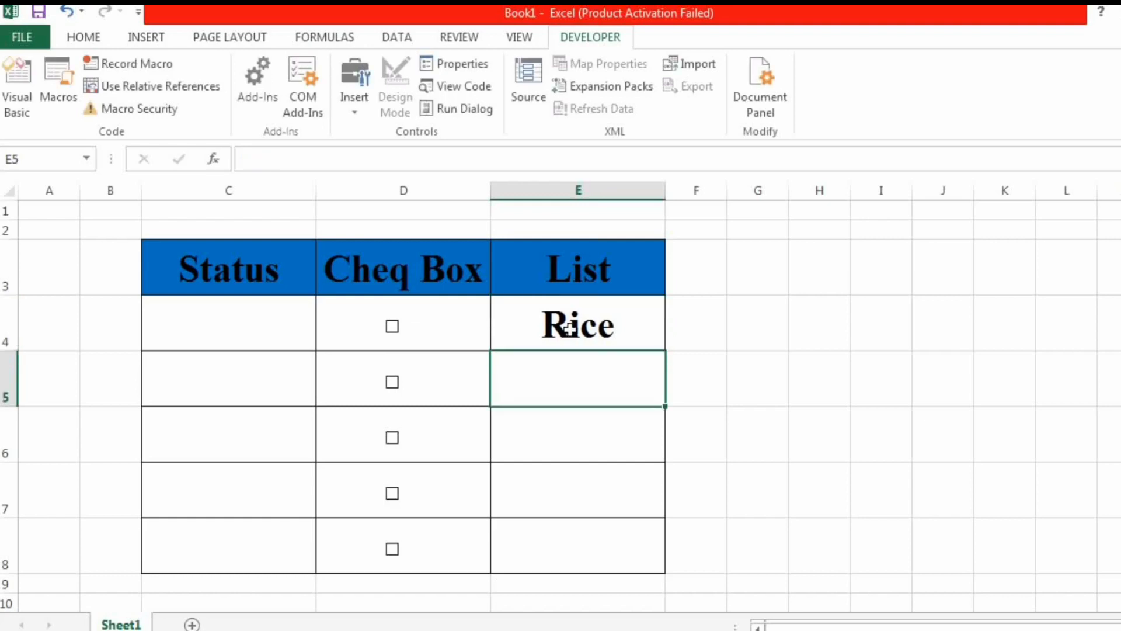
text(Nirm)
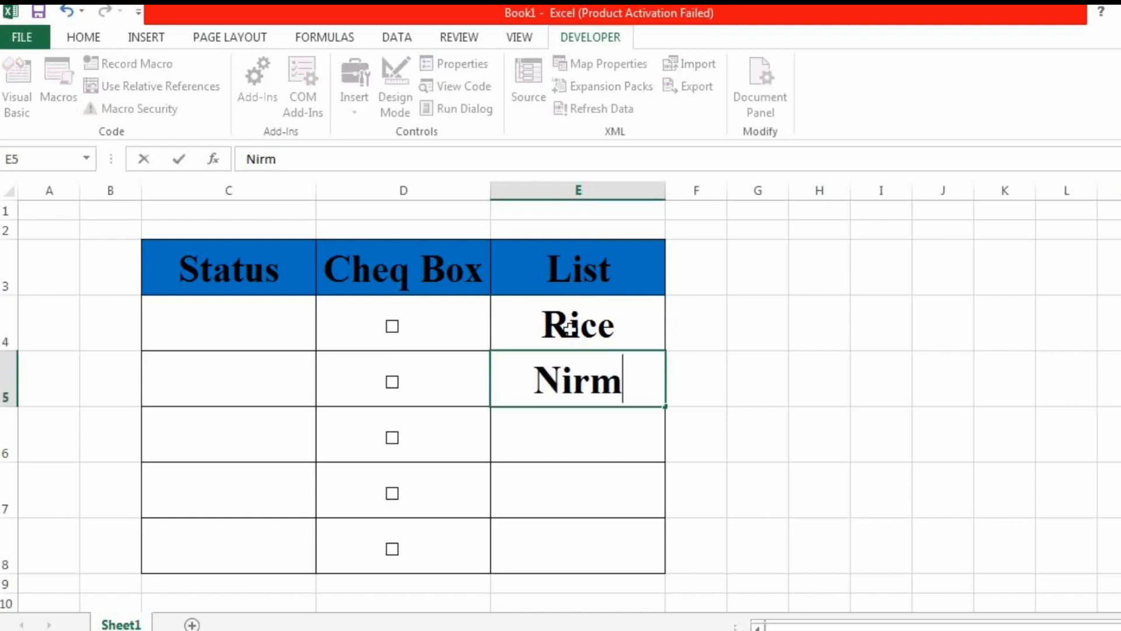
text(a)
key(Return)
text(S)
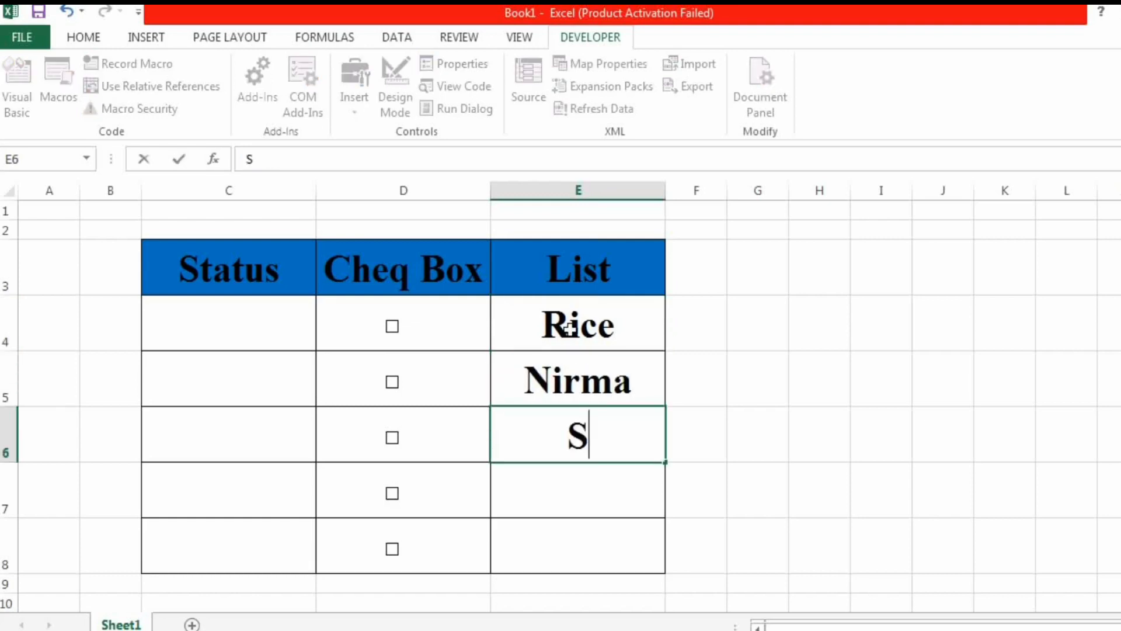
text(hop)
key(Return)
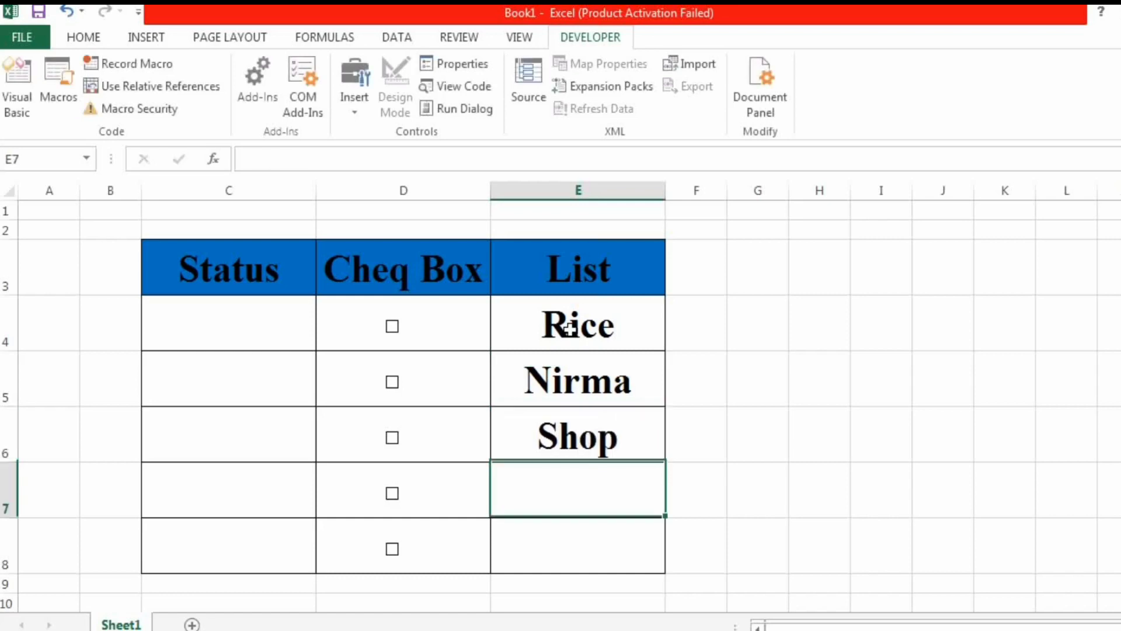
text(Bru)
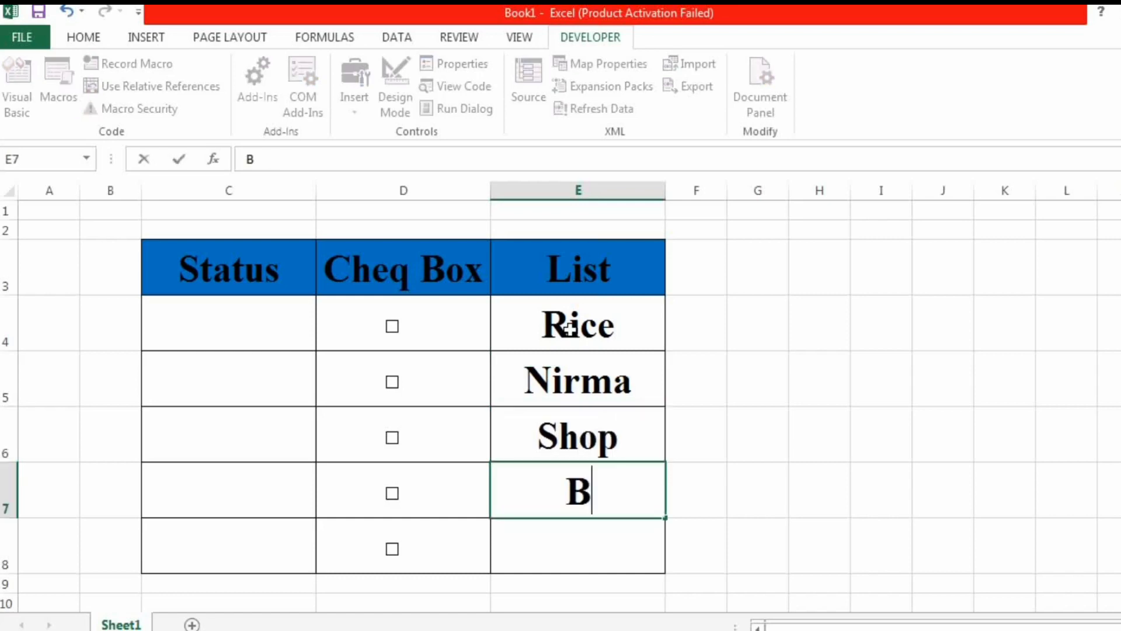
text(h)
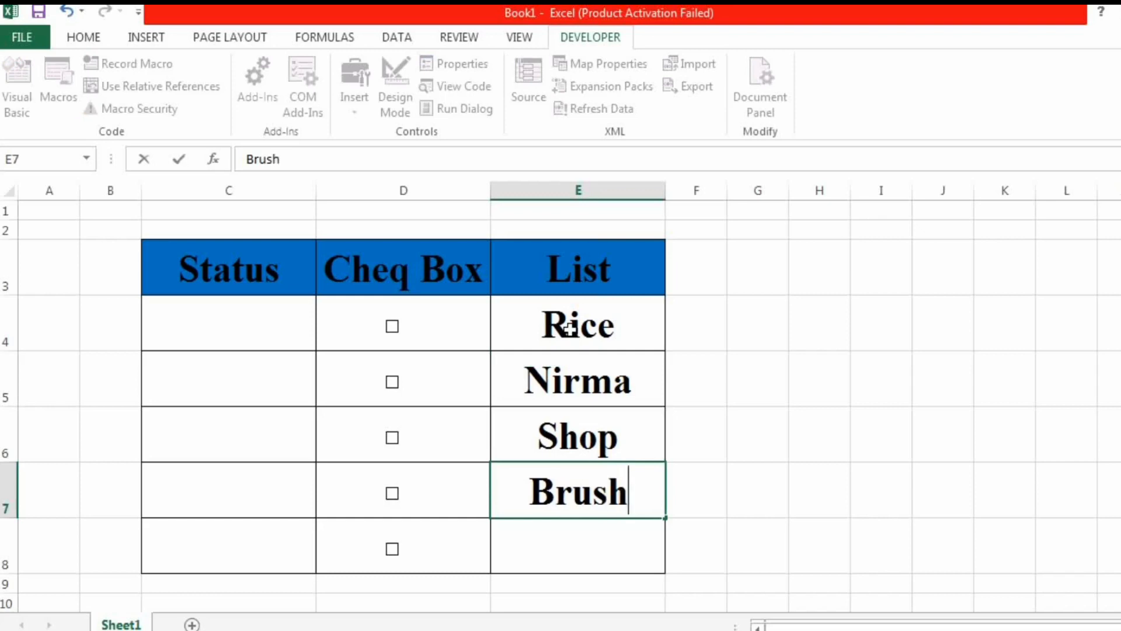
key(Return)
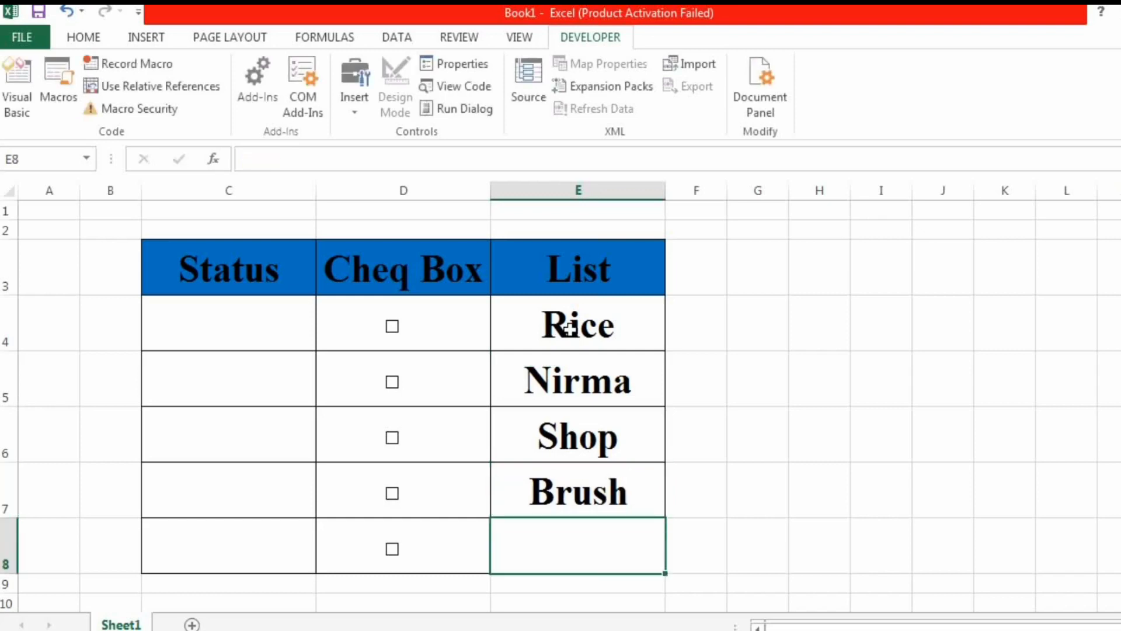
text(Past)
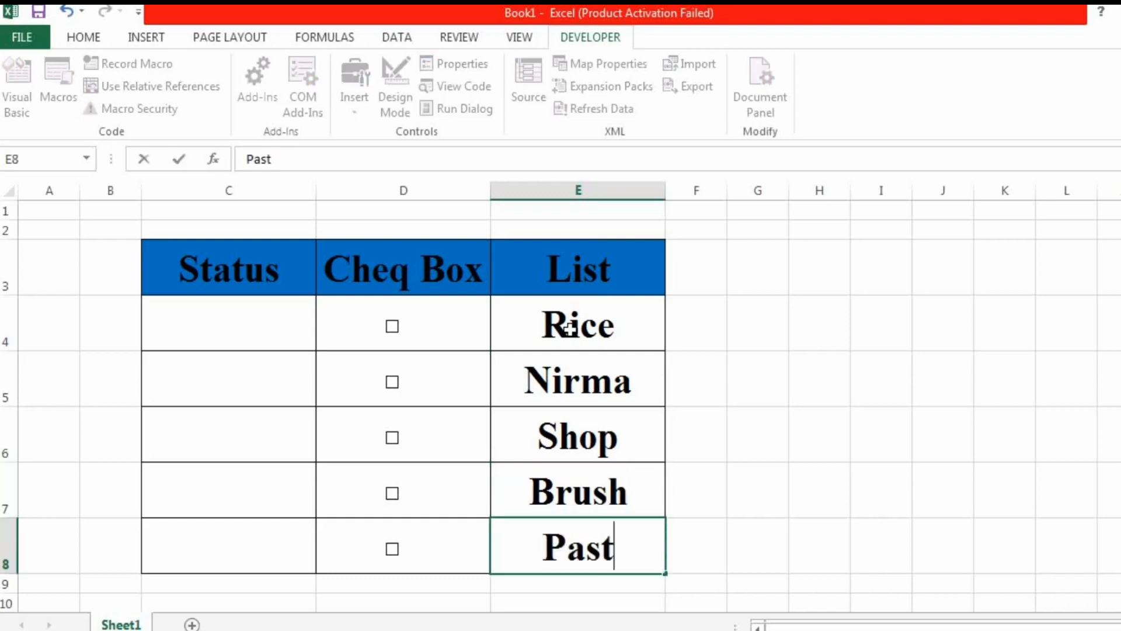
text(e)
key(Return)
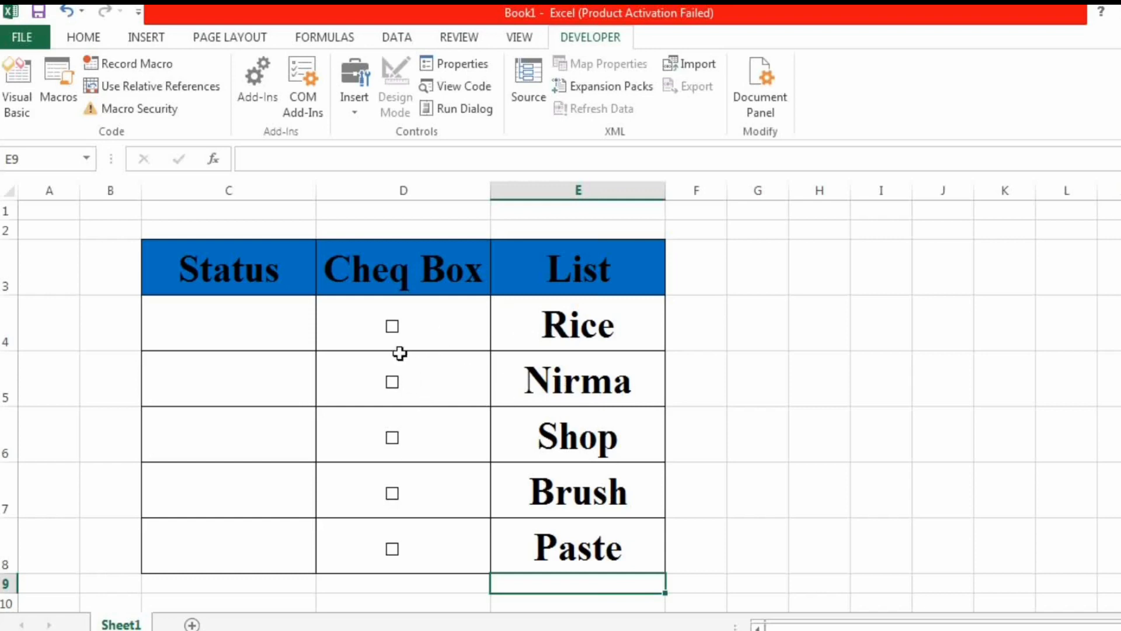
Step: Tick the check box in D4 beside Rice and select the cells D4 and E4
click(393, 328)
click(392, 327)
click(392, 327)
drag(550, 320, 463, 329)
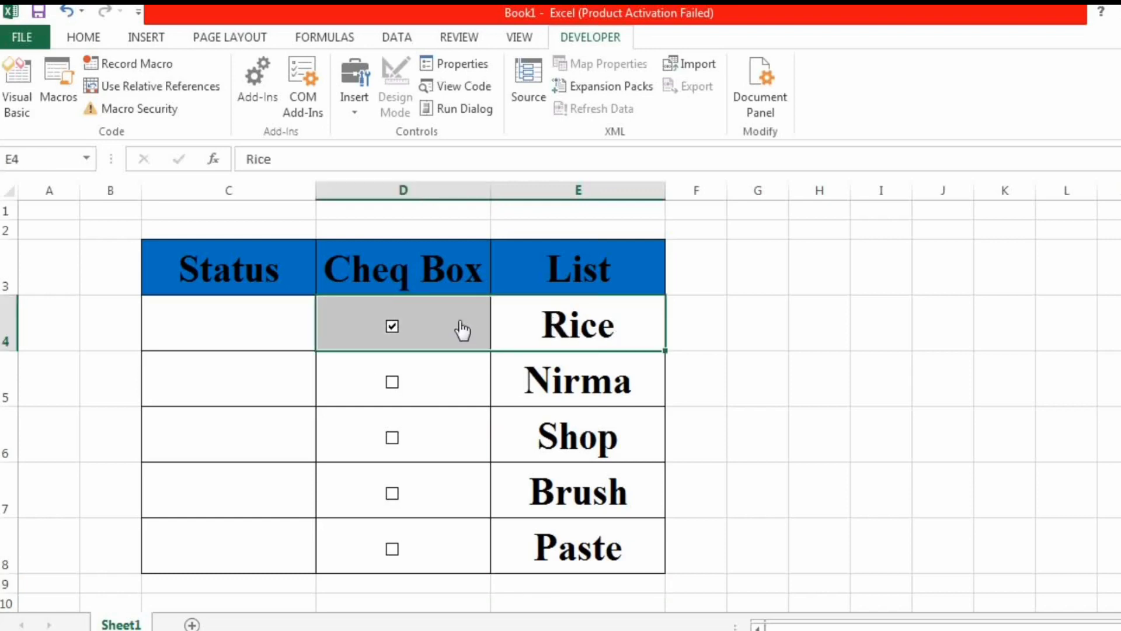
click(85, 39)
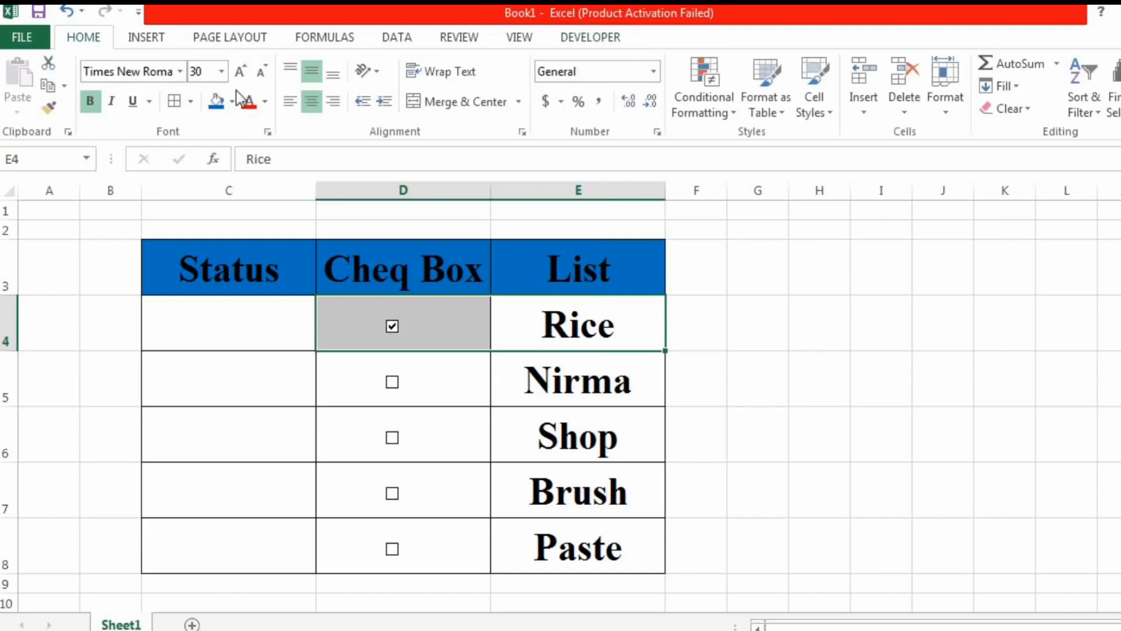
click(225, 109)
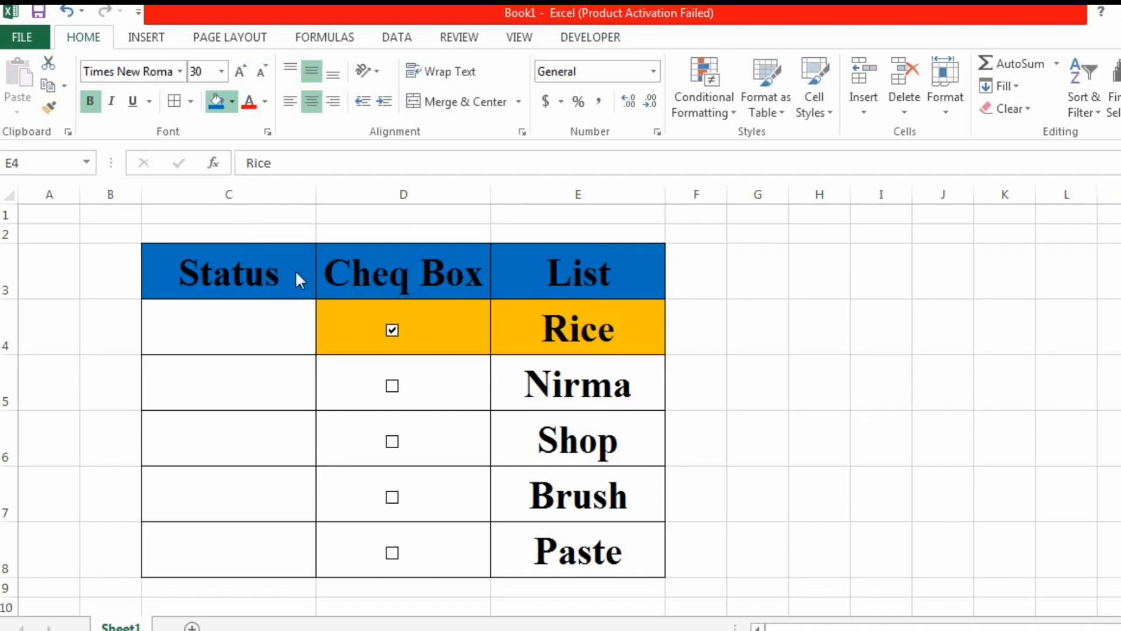
key(Escape)
Step: Untick the check box in D4 beside Rice and deselect the cells D4 and E4
click(392, 328)
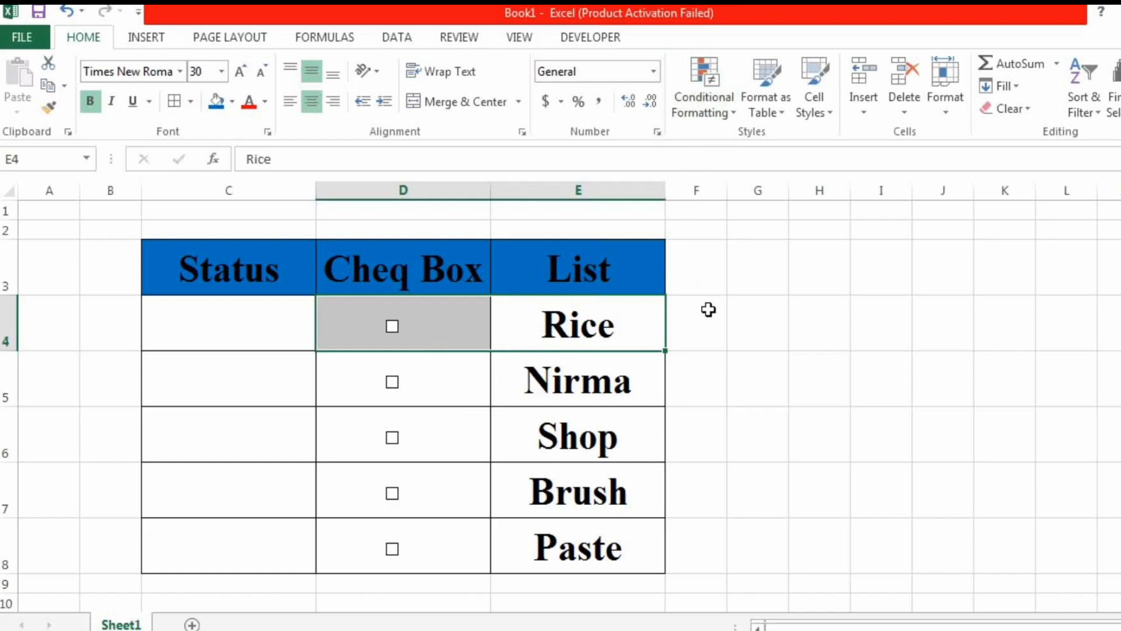
click(710, 327)
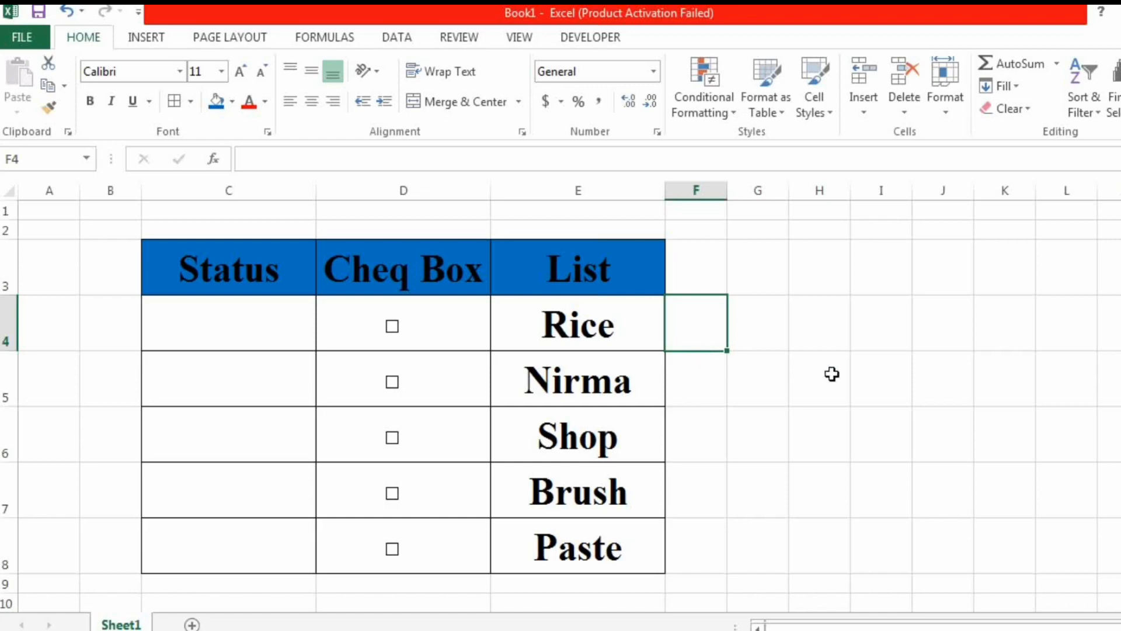
click(829, 348)
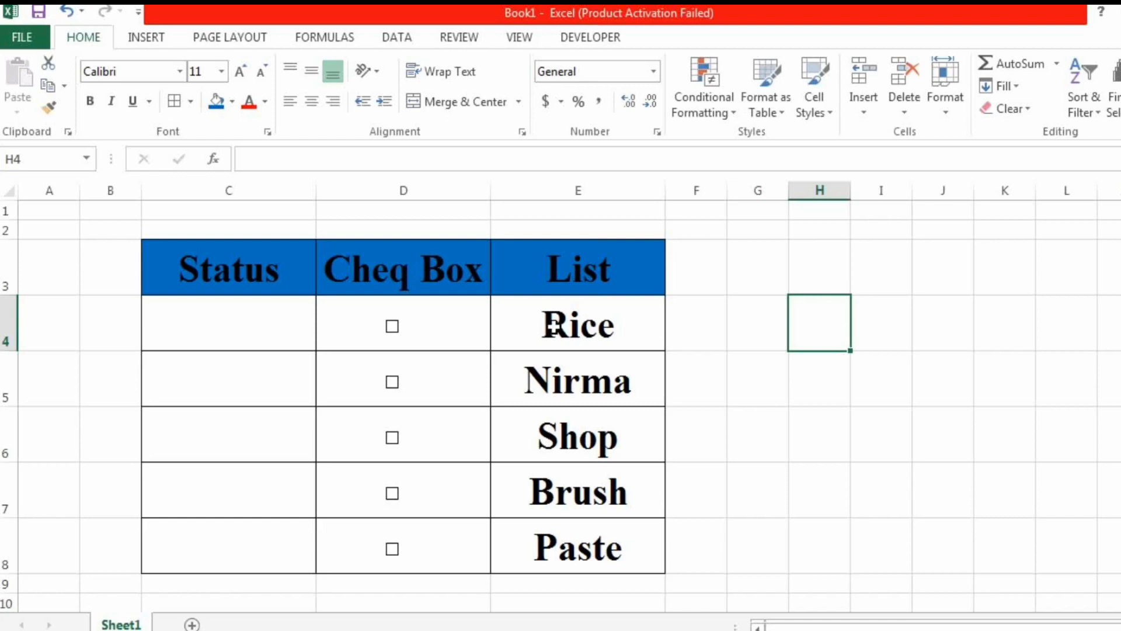
Step: Link the check box in D4 to status cell C4 with =$C$4 and test it by ticking and unticking it
ctrl+click(392, 332)
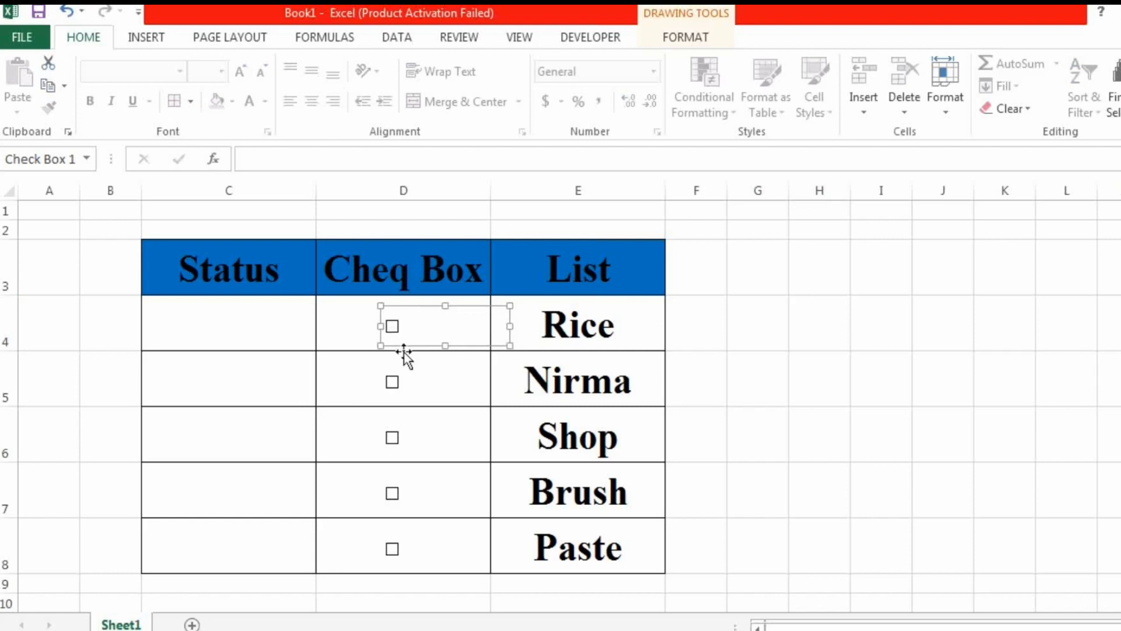
click(293, 183)
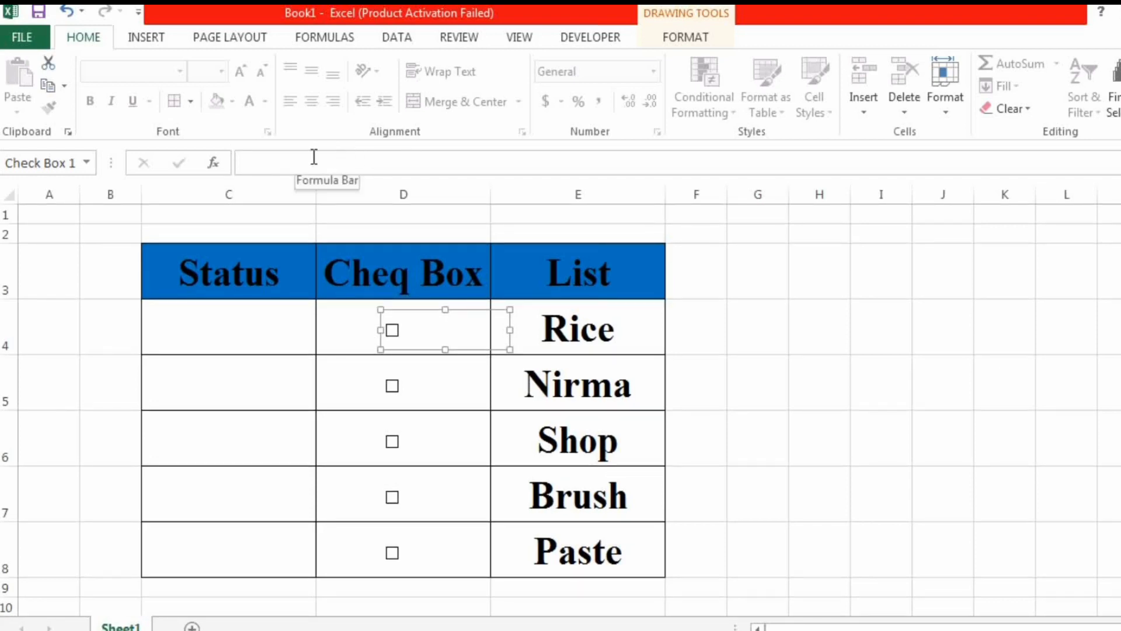
click(273, 159)
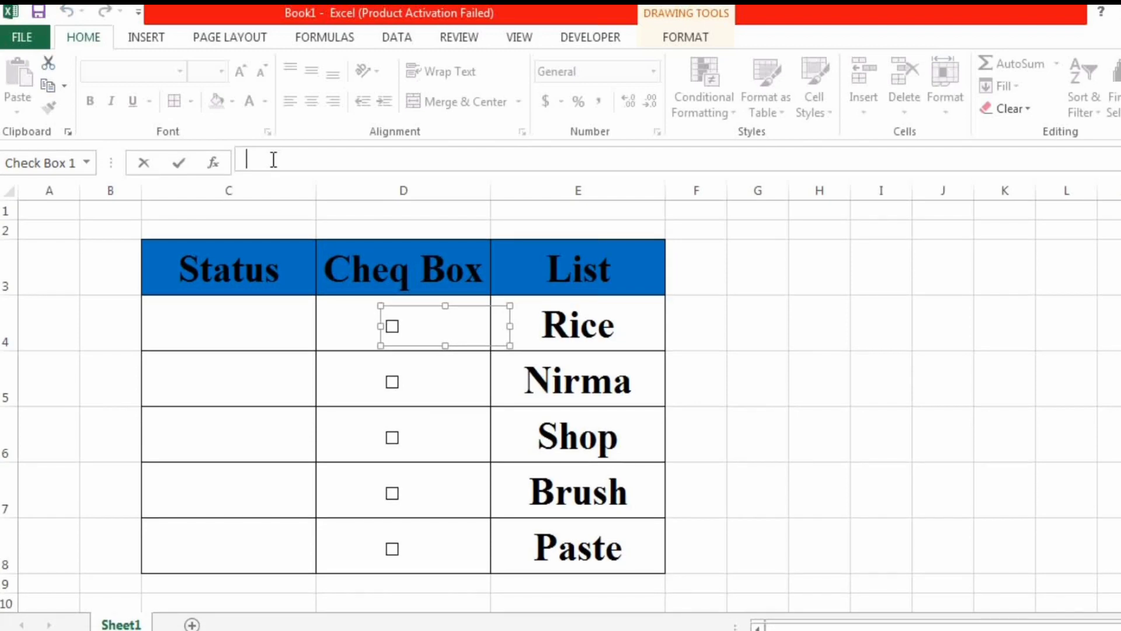
text(=)
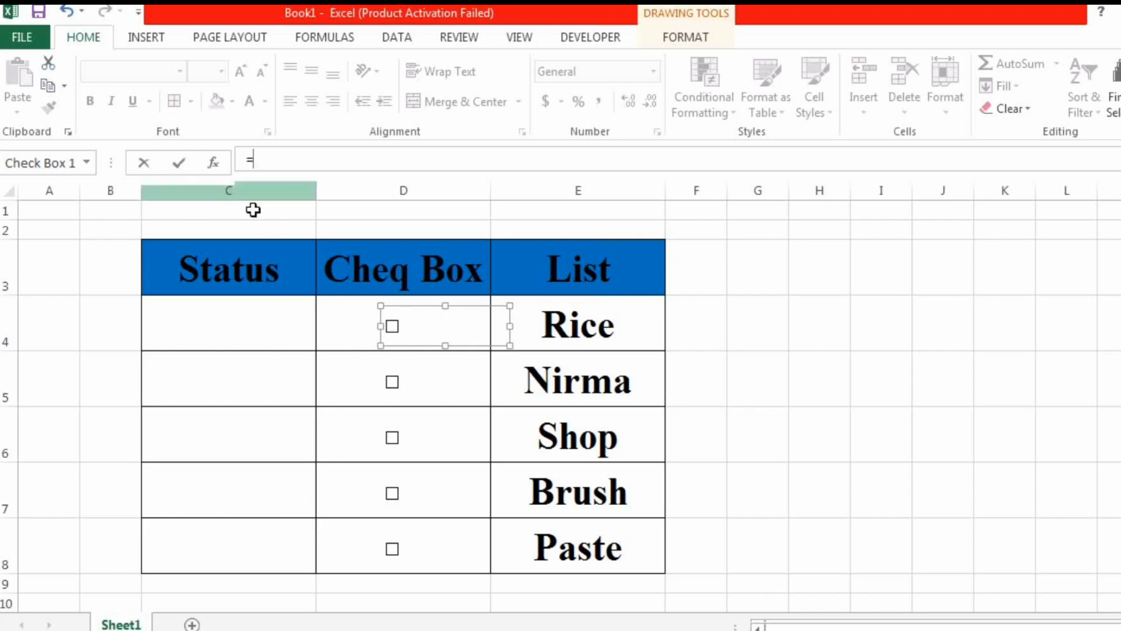
click(251, 339)
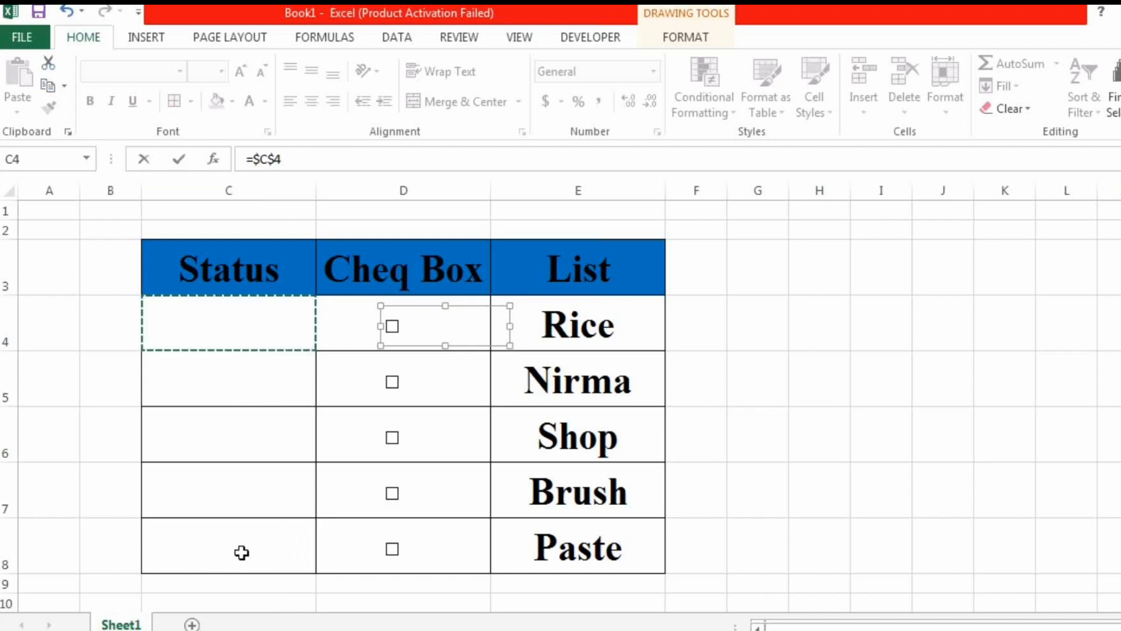
key(Return)
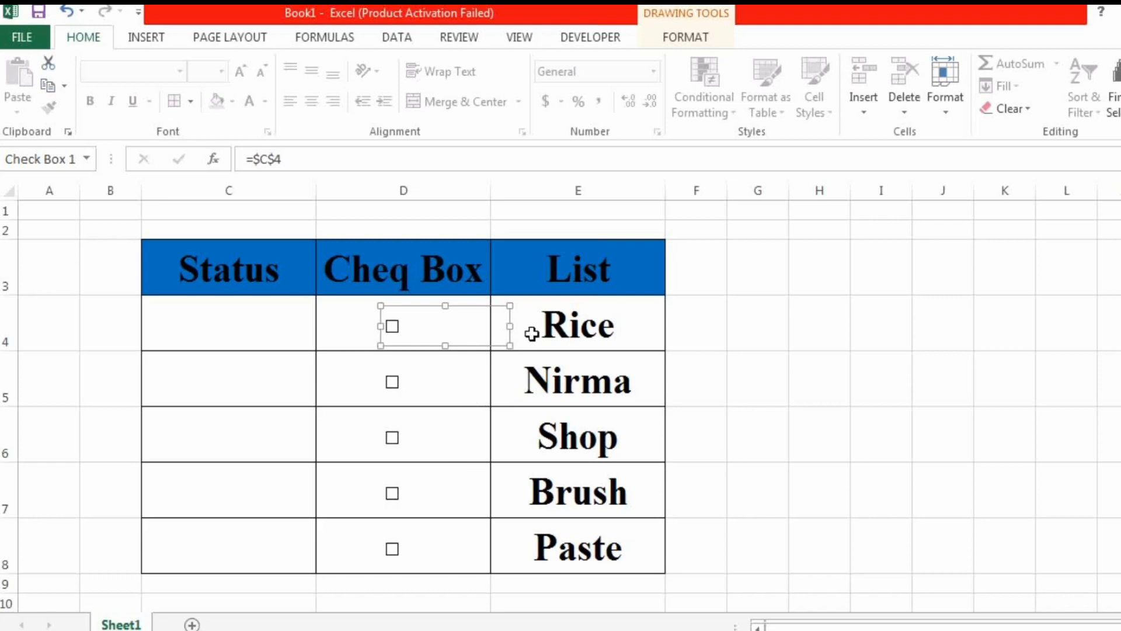
click(839, 339)
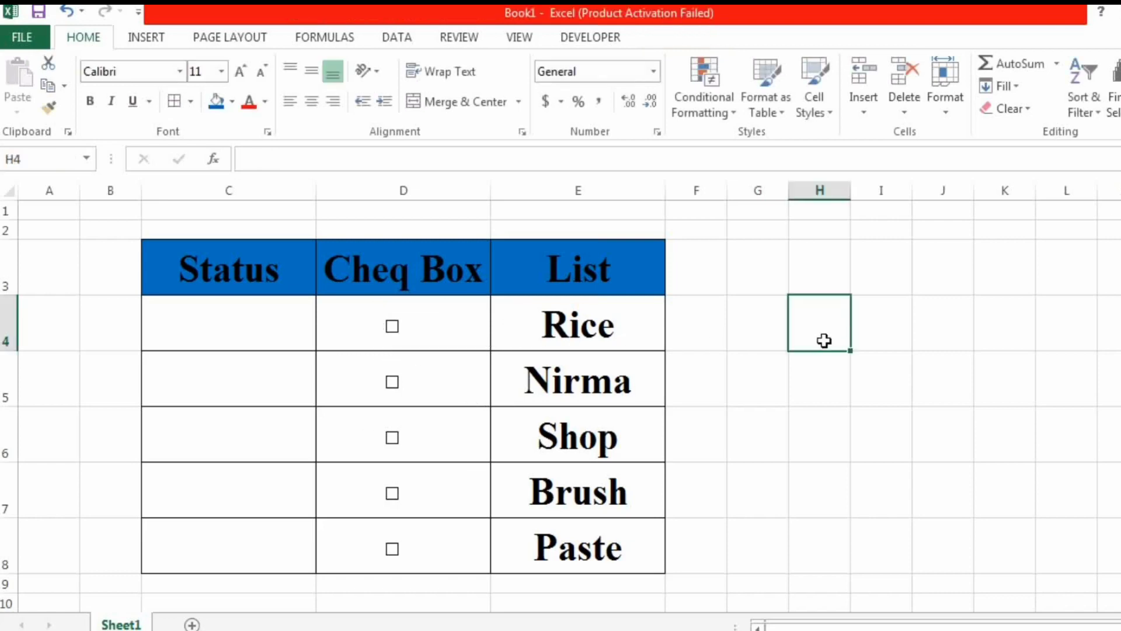
click(392, 327)
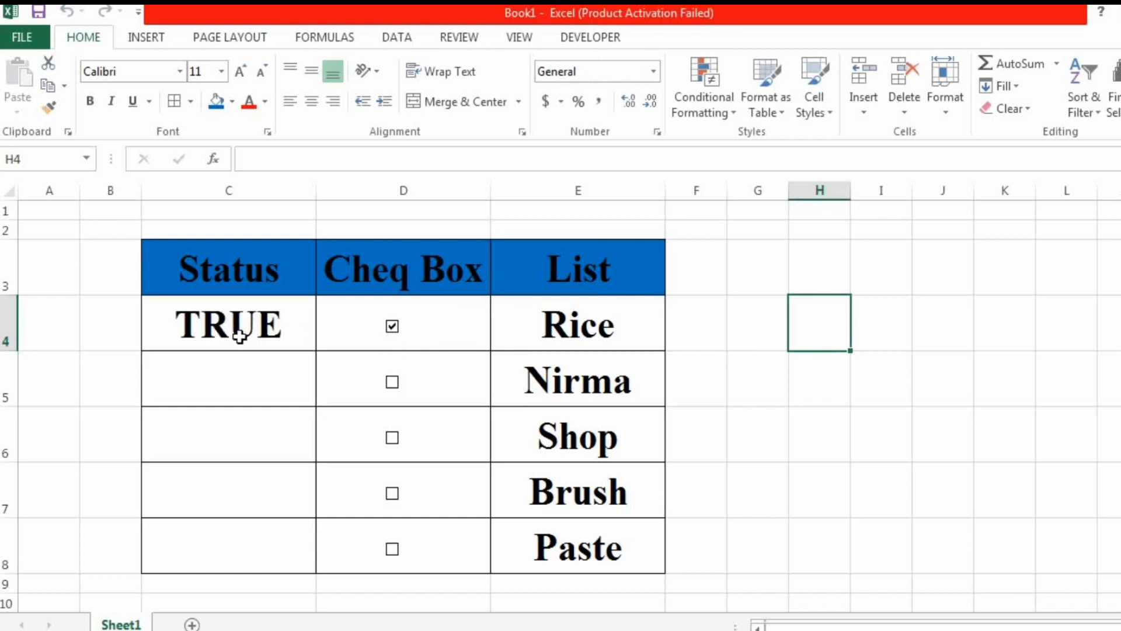
click(393, 338)
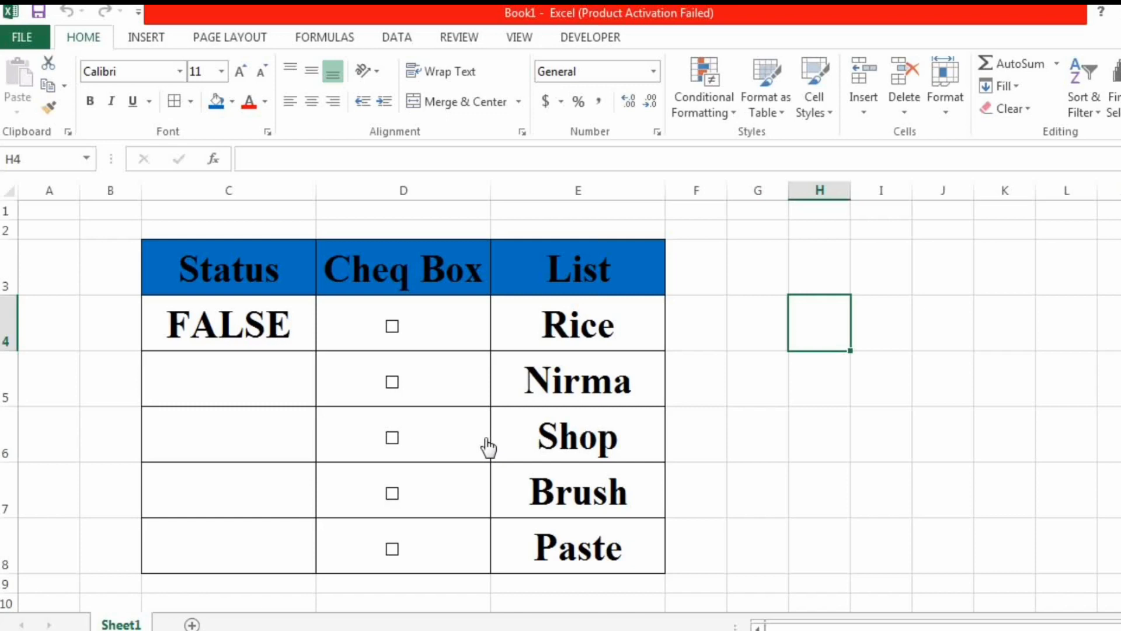
Step: Link the check box in D5 beside Nirma to status cell C5 with =$C$5 and tick it
ctrl+click(395, 387)
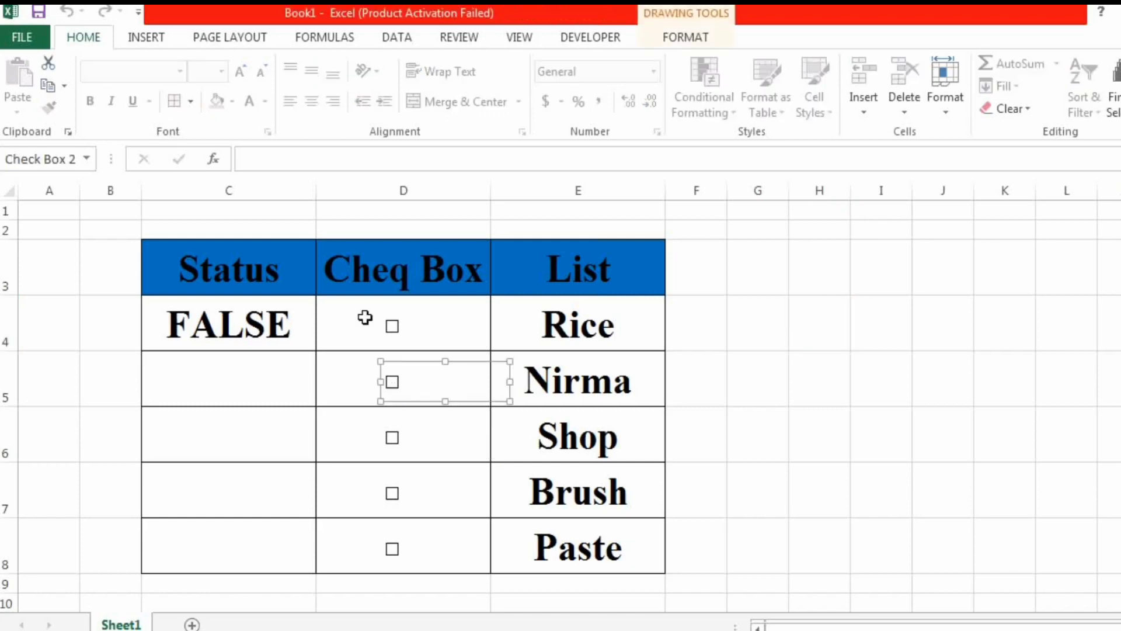
click(274, 168)
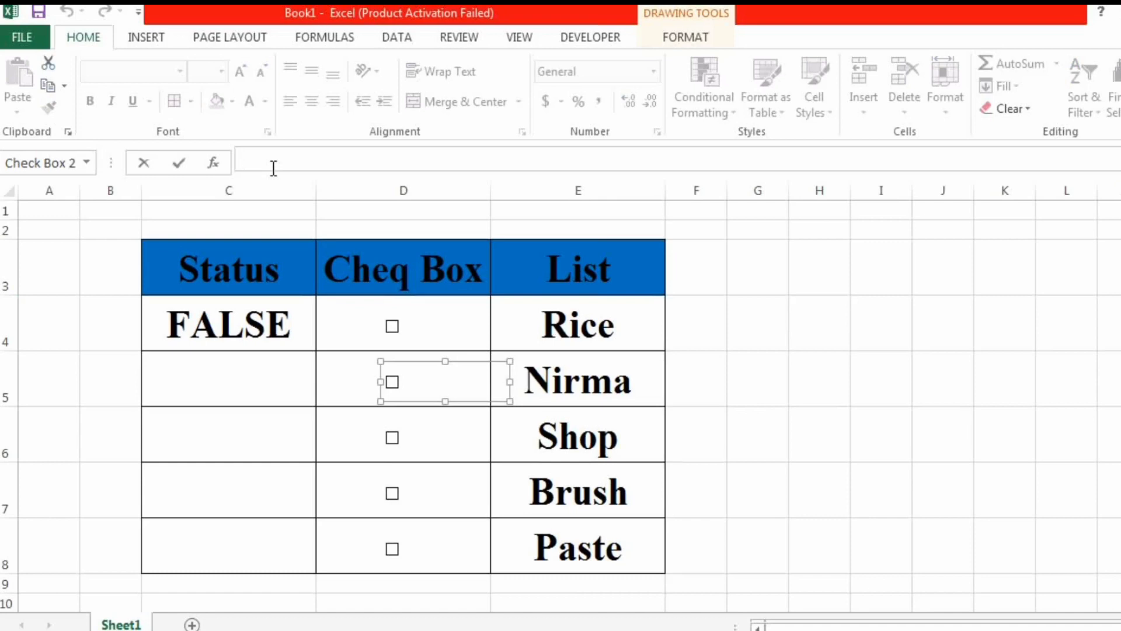
text(=)
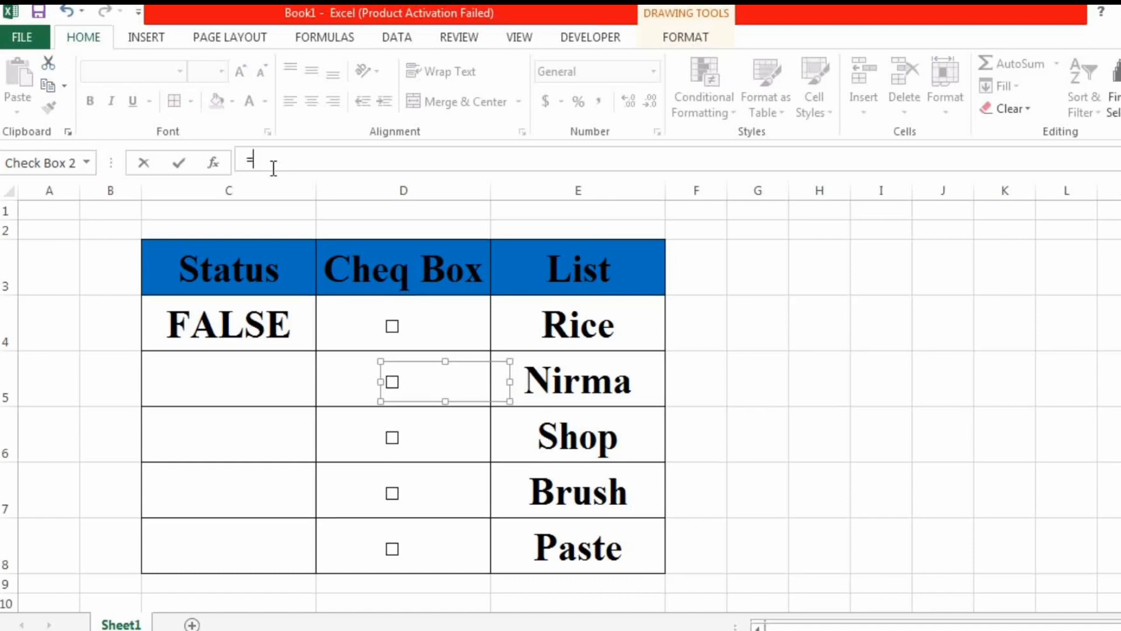
click(246, 386)
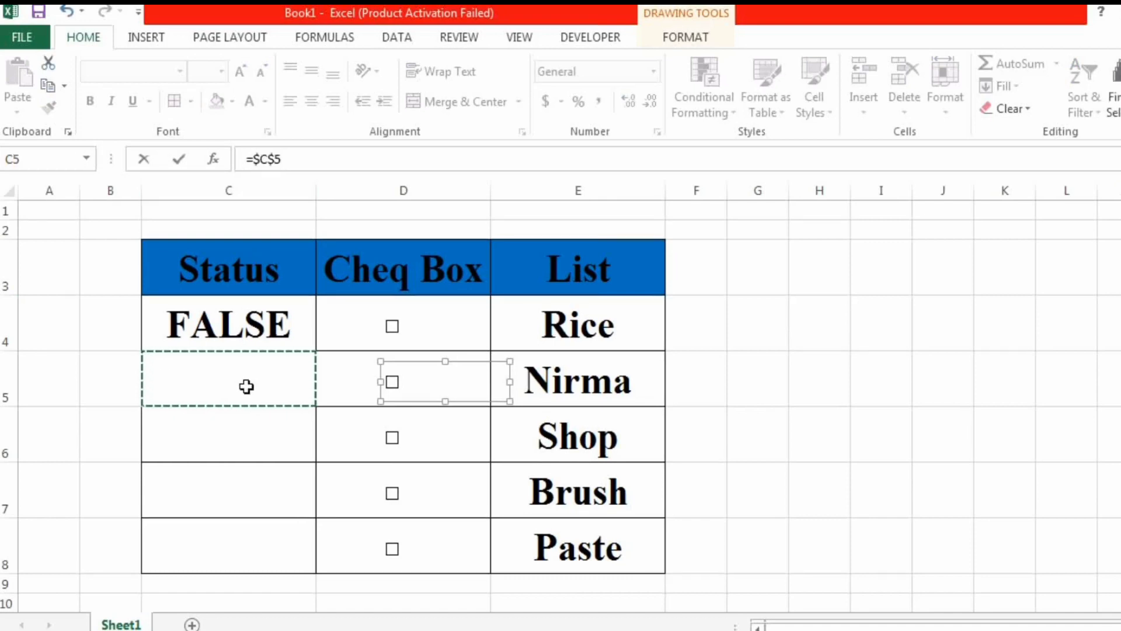
key(Return)
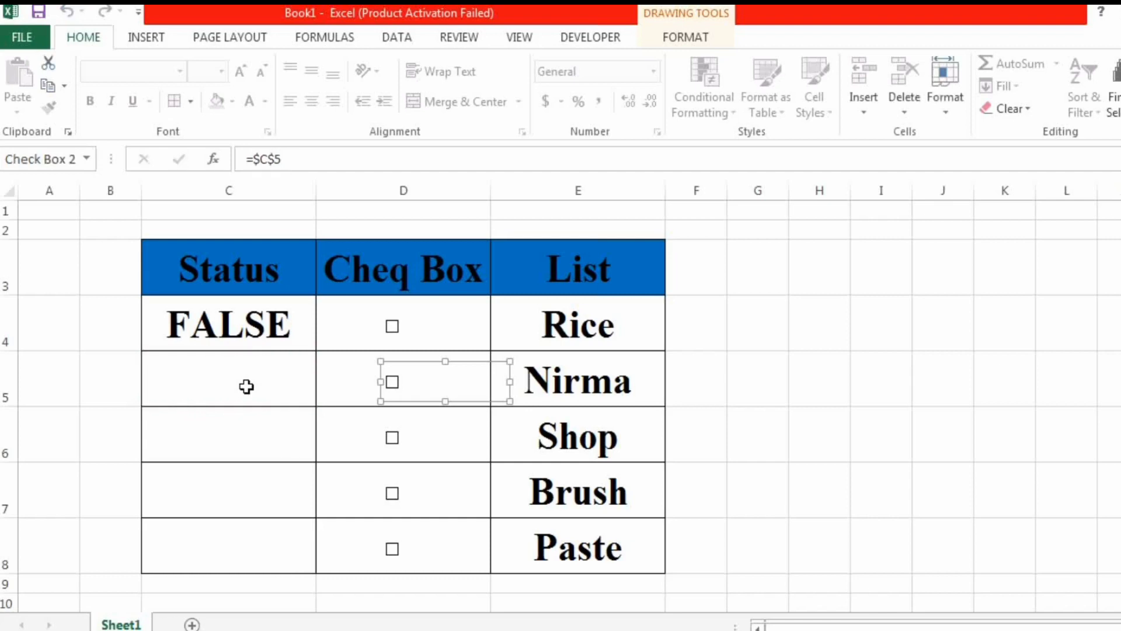
click(797, 428)
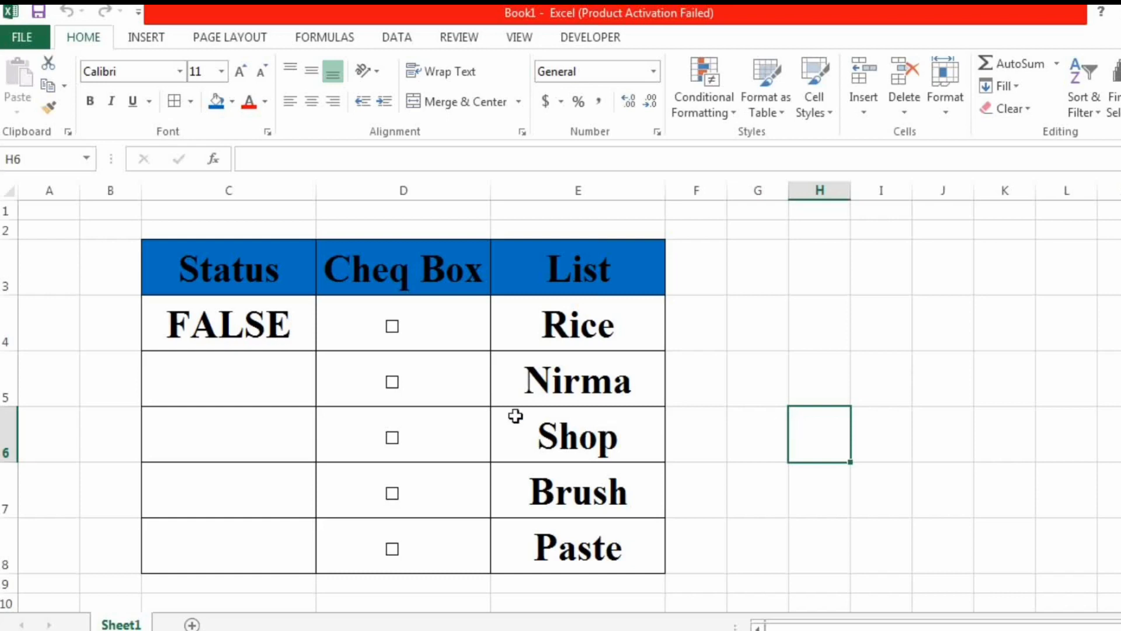
click(391, 383)
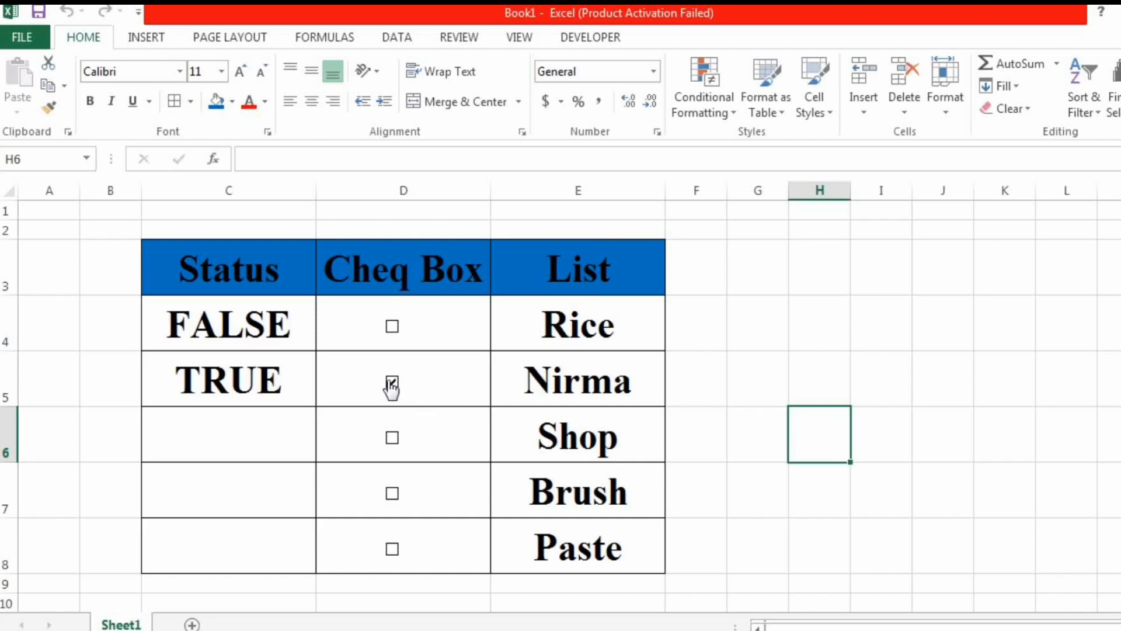
Step: Link the check box in D6 beside Shop to status cell C6 with =$C$6 and tick it
ctrl+click(387, 443)
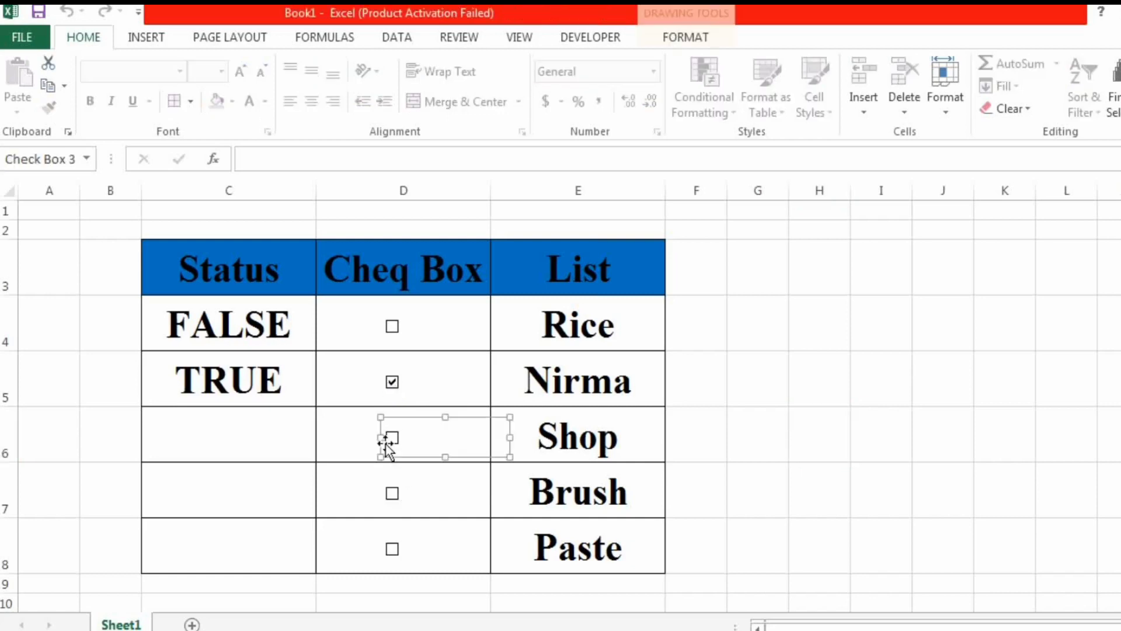
click(266, 160)
text(=)
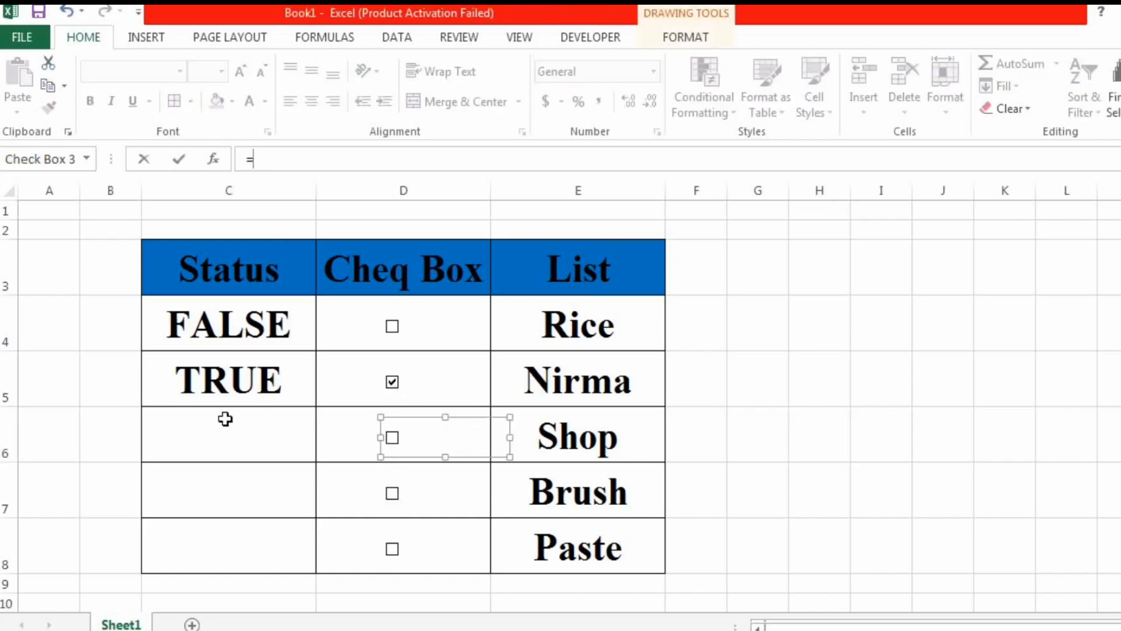
click(237, 453)
key(Return)
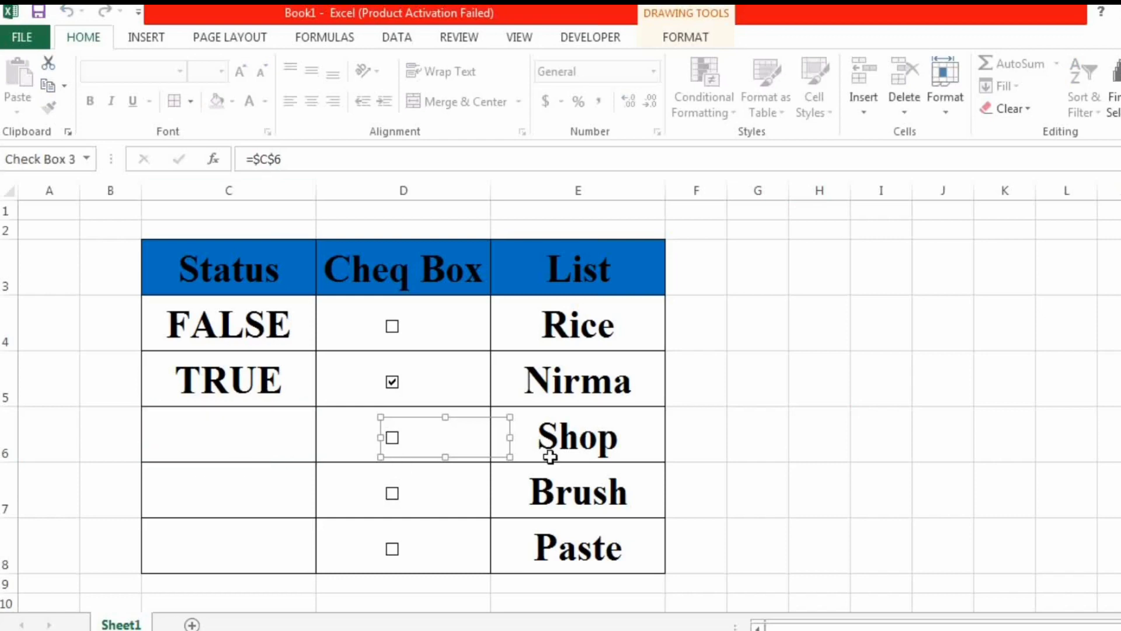
click(706, 446)
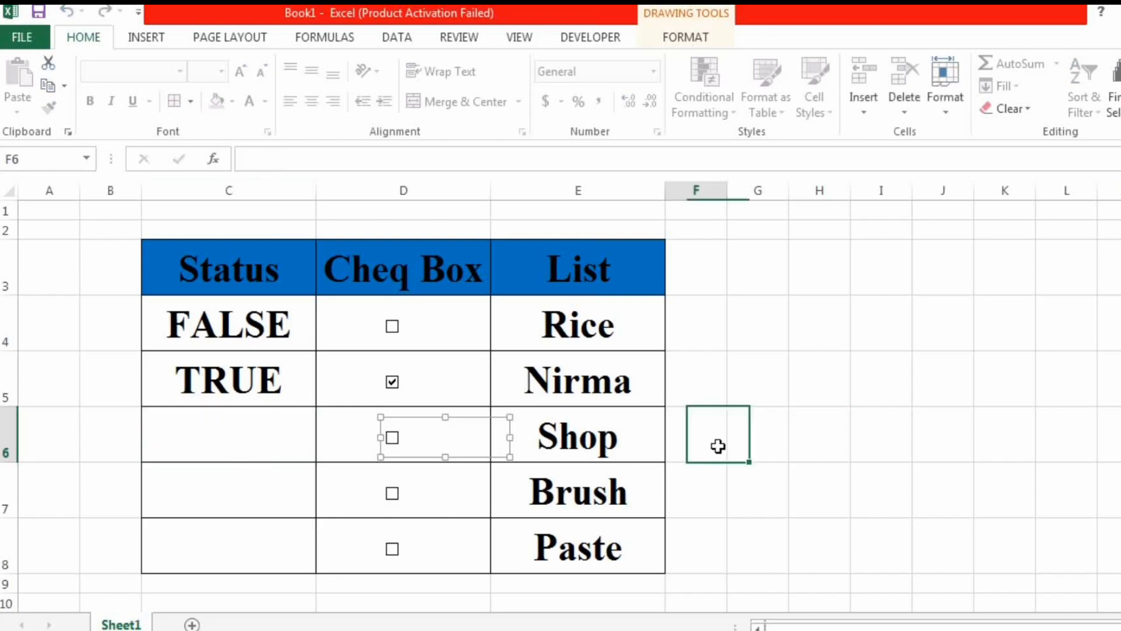
click(397, 445)
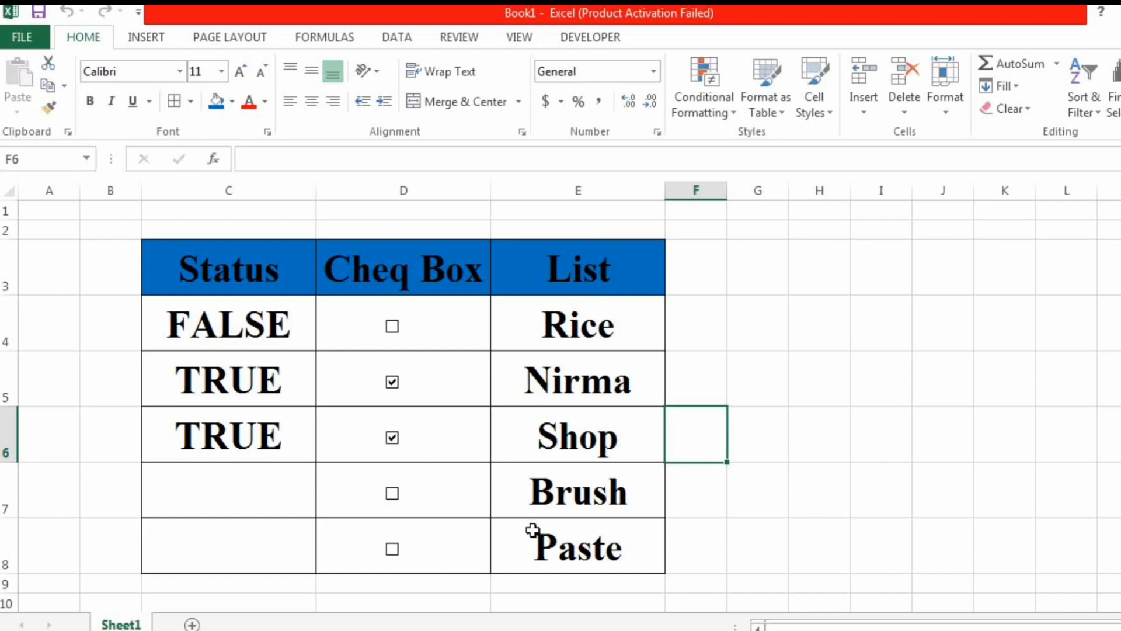
Step: Link the check box in D7 beside Brush to status cell C7 with =$C$7
ctrl+click(401, 501)
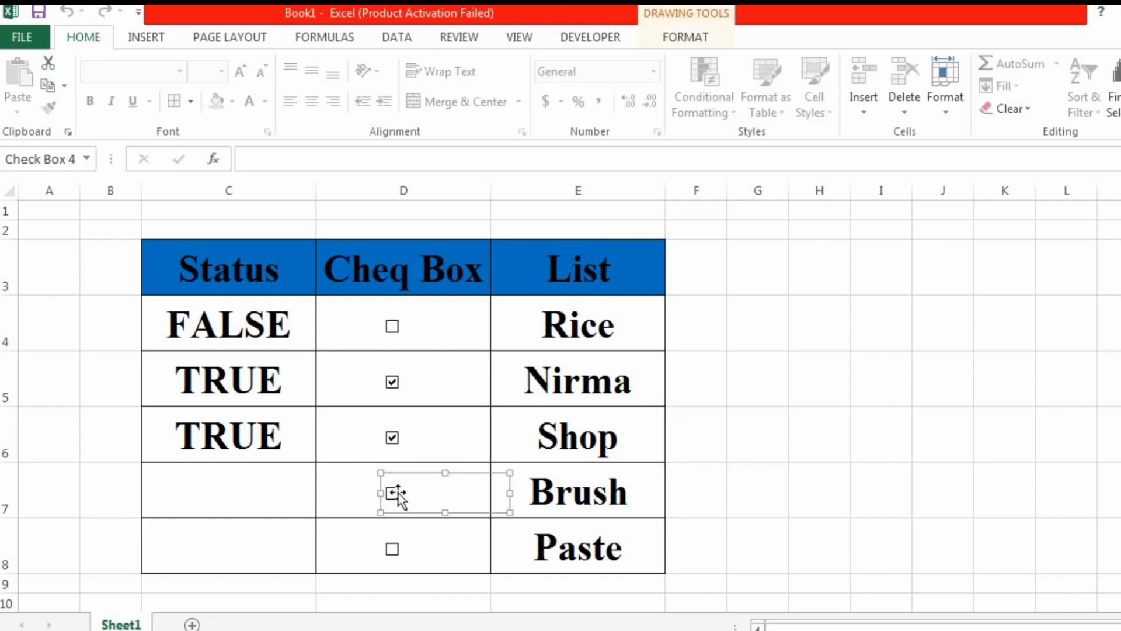
click(307, 167)
text(=)
click(229, 490)
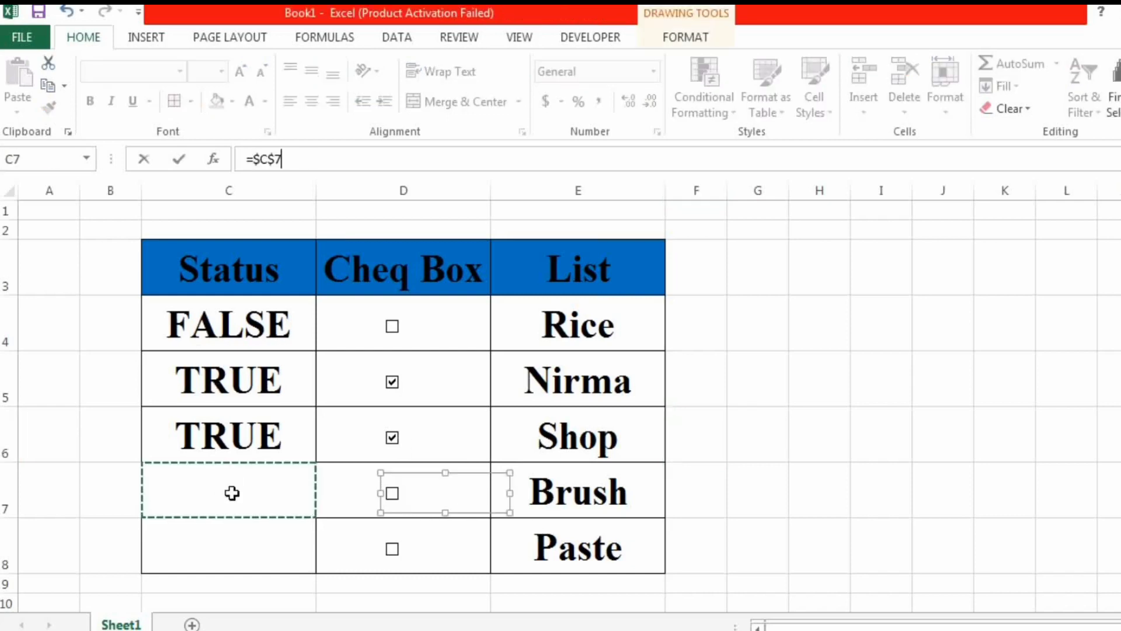
key(Return)
click(789, 501)
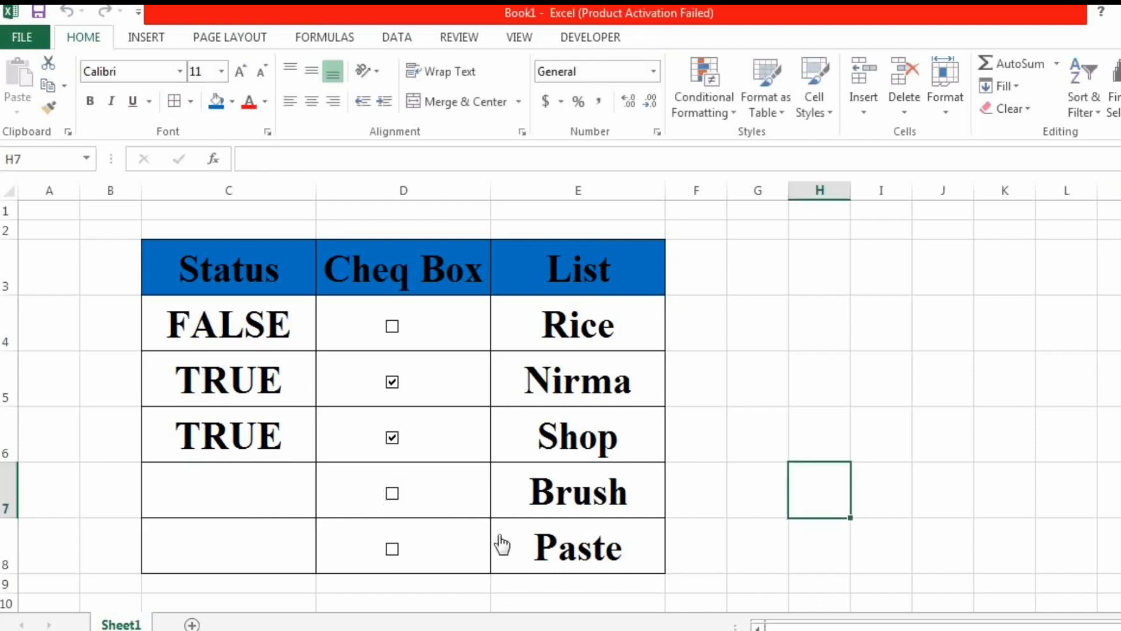
Step: Link the check box in D8 beside Paste to status cell C8 with =$C$8
ctrl+click(395, 565)
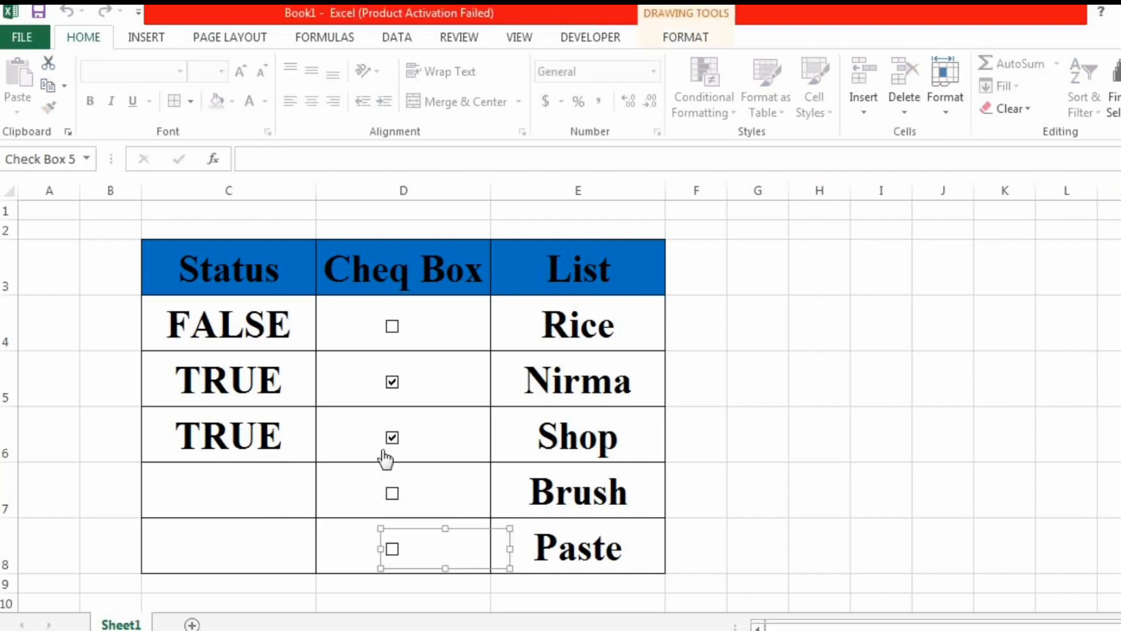
click(321, 158)
text(=)
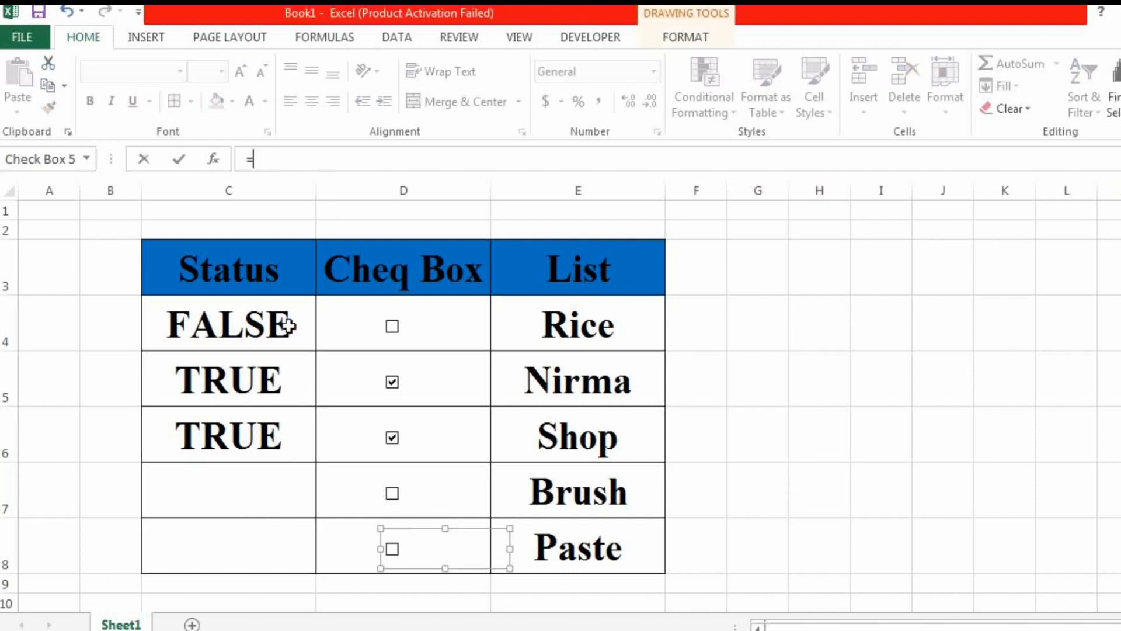
click(260, 561)
key(Return)
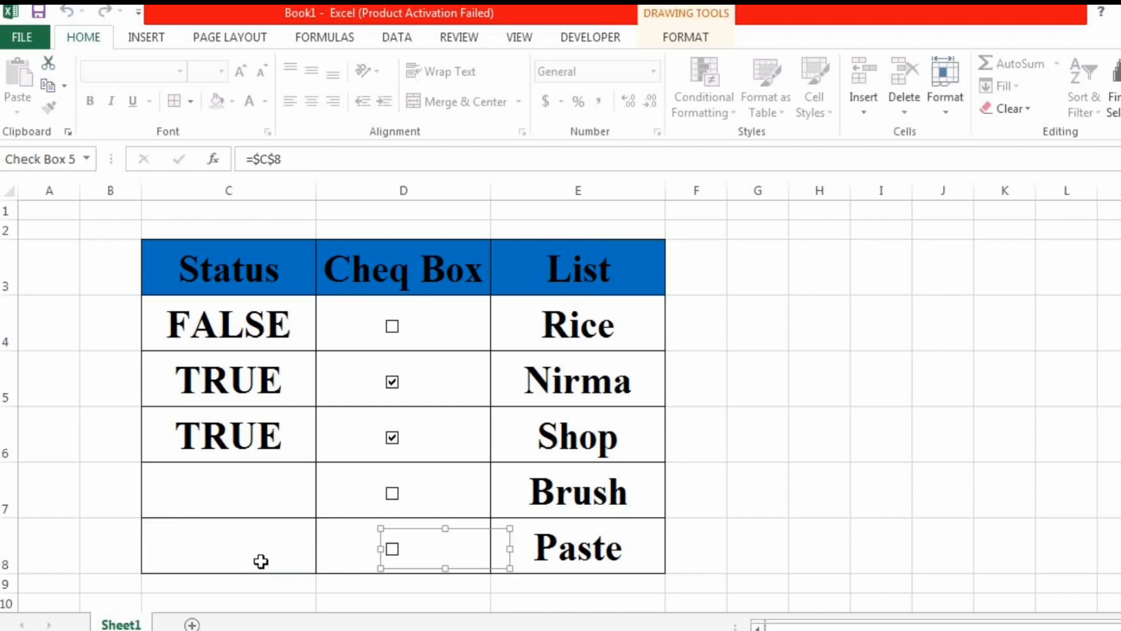
click(823, 538)
Step: Test the Brush and Paste check boxes in D7 and D8 by ticking and unticking each one
click(391, 551)
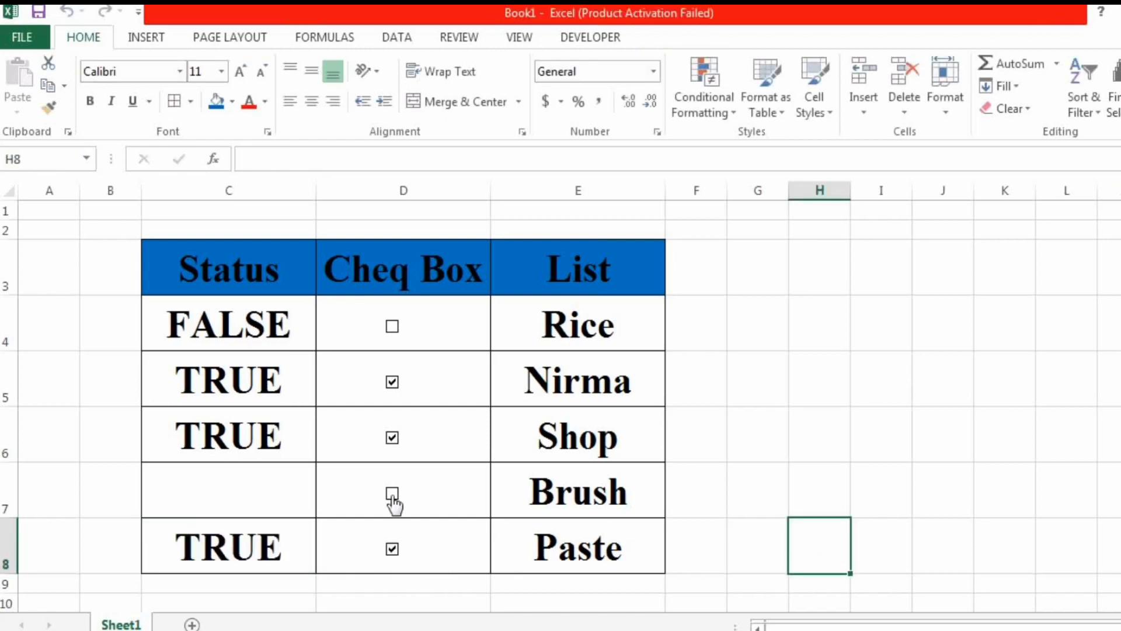
click(392, 494)
click(392, 551)
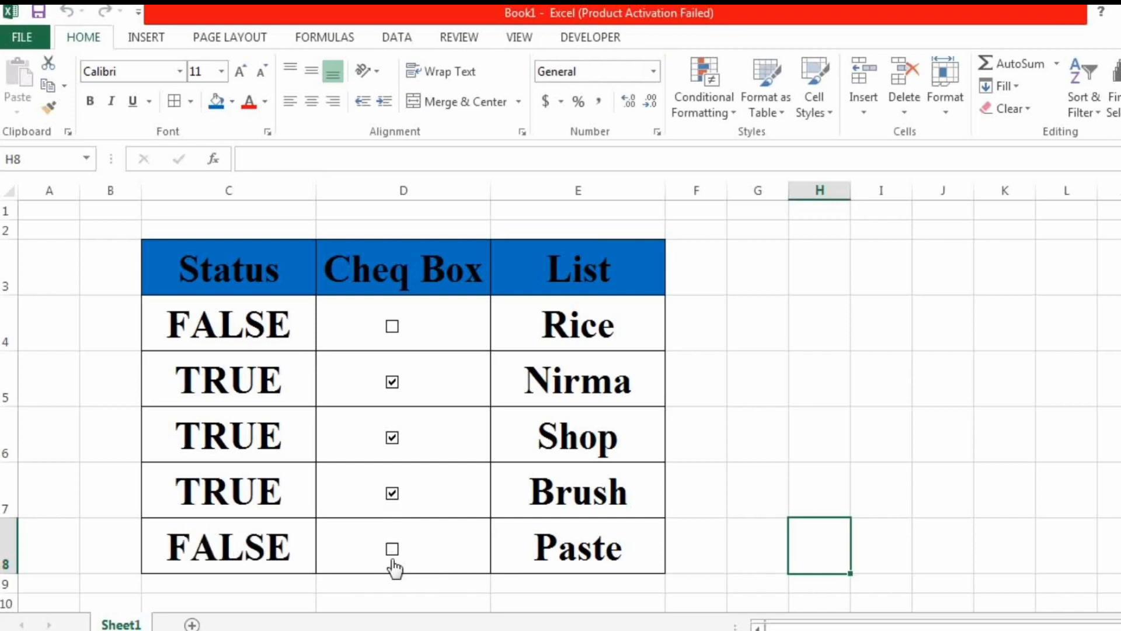
click(392, 492)
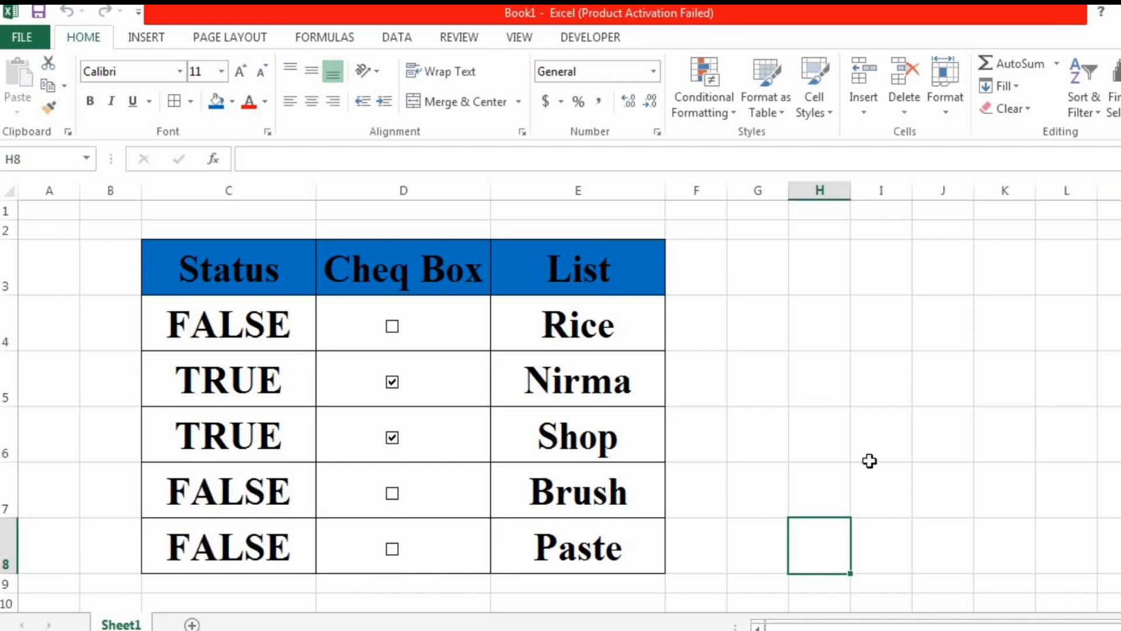
Step: Start a new conditional formatting rule for the check box and list cells D4:E8
click(942, 407)
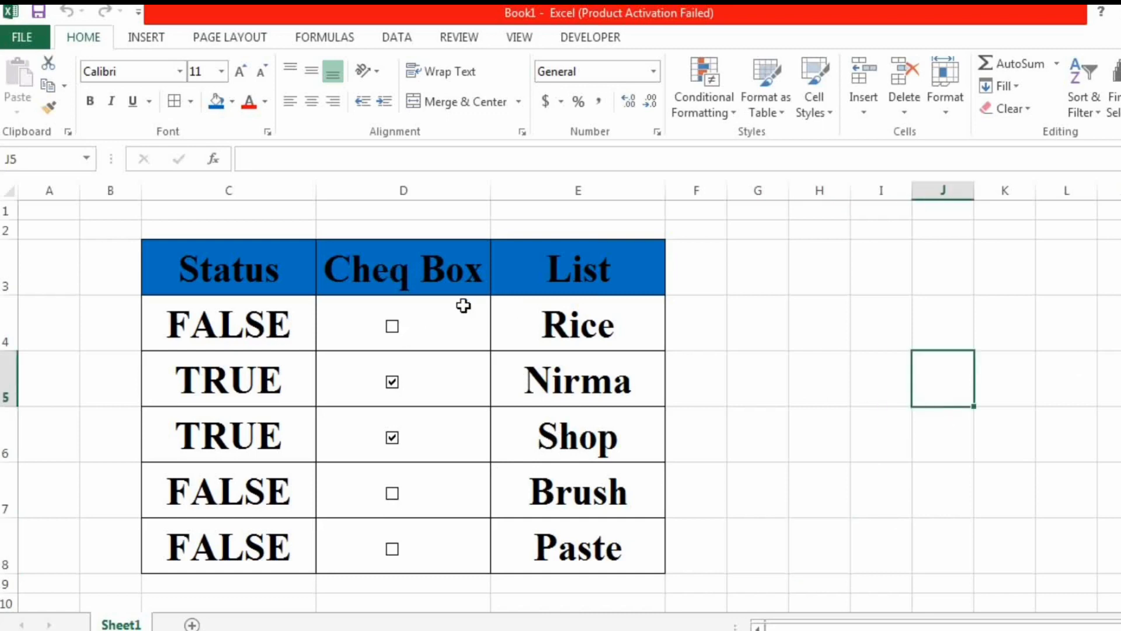
drag(339, 324, 551, 420)
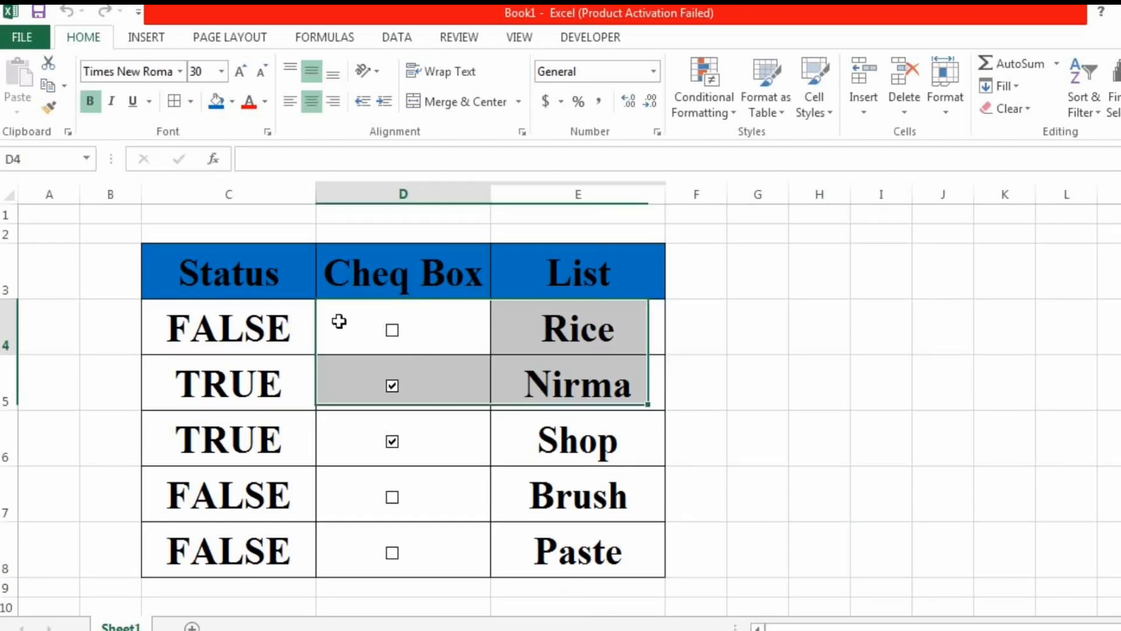
drag(340, 322, 546, 549)
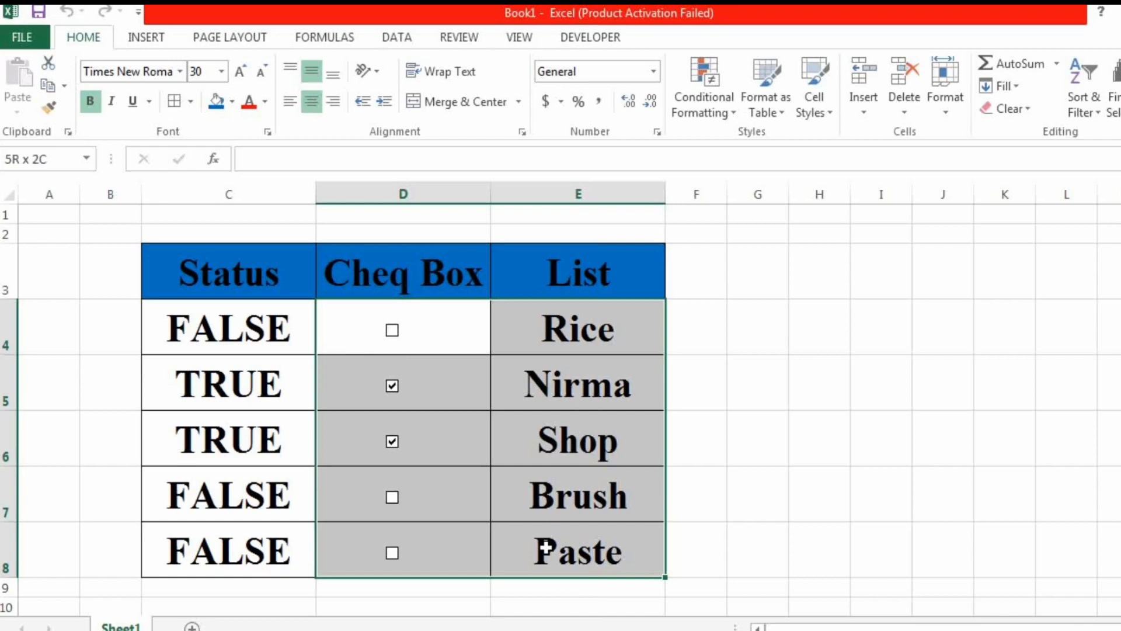
drag(545, 549, 546, 549)
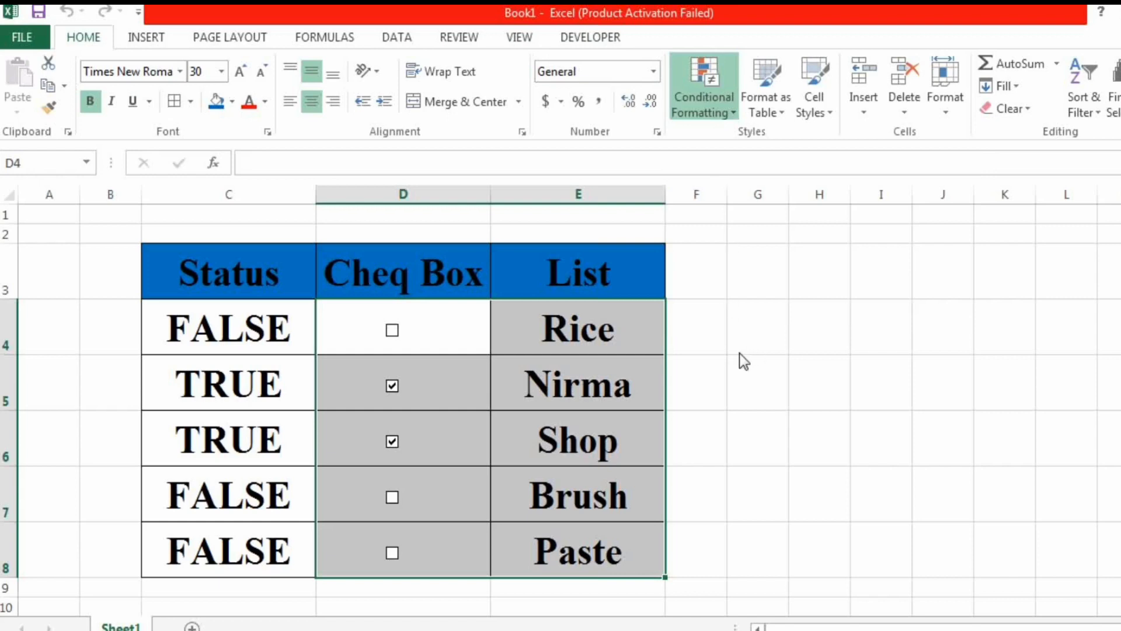
key(alt+h)
key(l)
key(n)
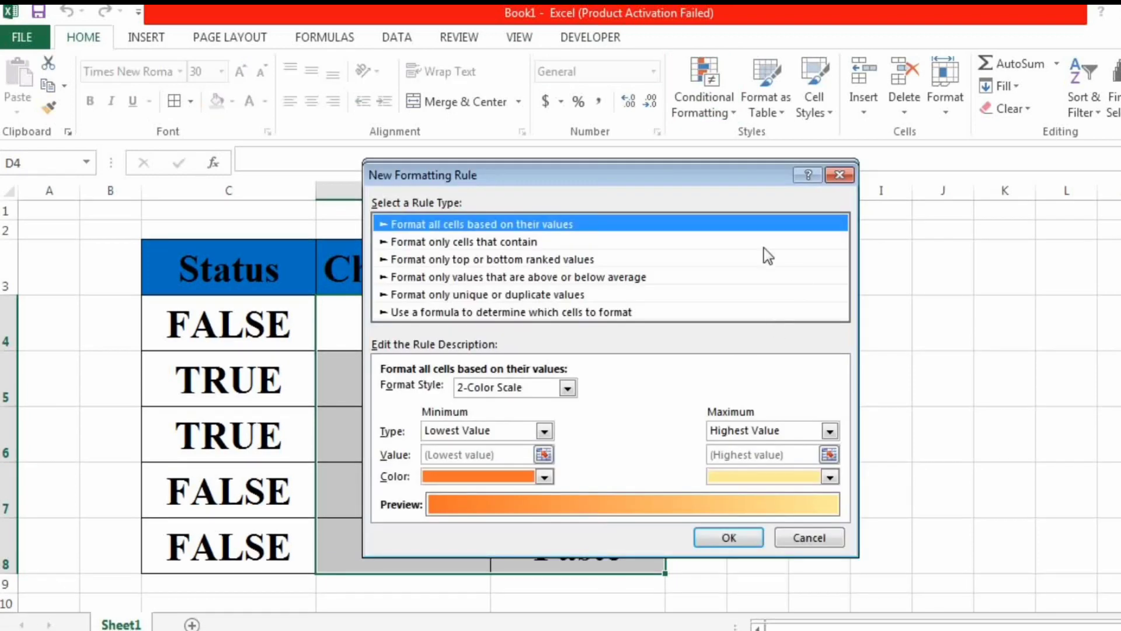
Step: Make the rule formula-based and enter =$C4 as its condition, with only the column reference locked
drag(658, 174, 899, 138)
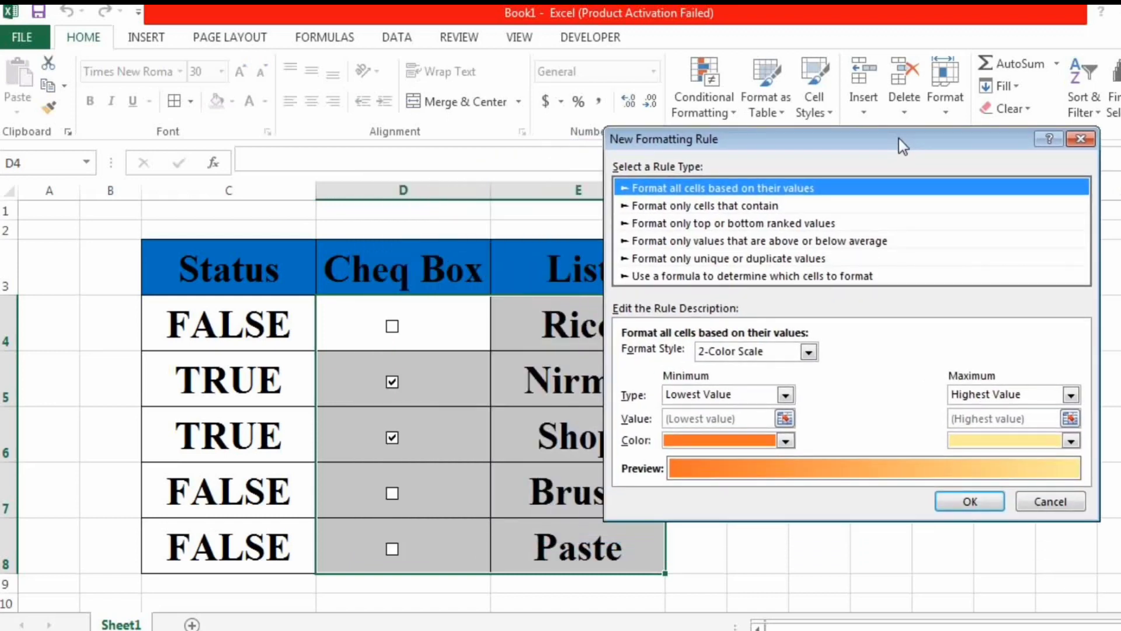
click(808, 276)
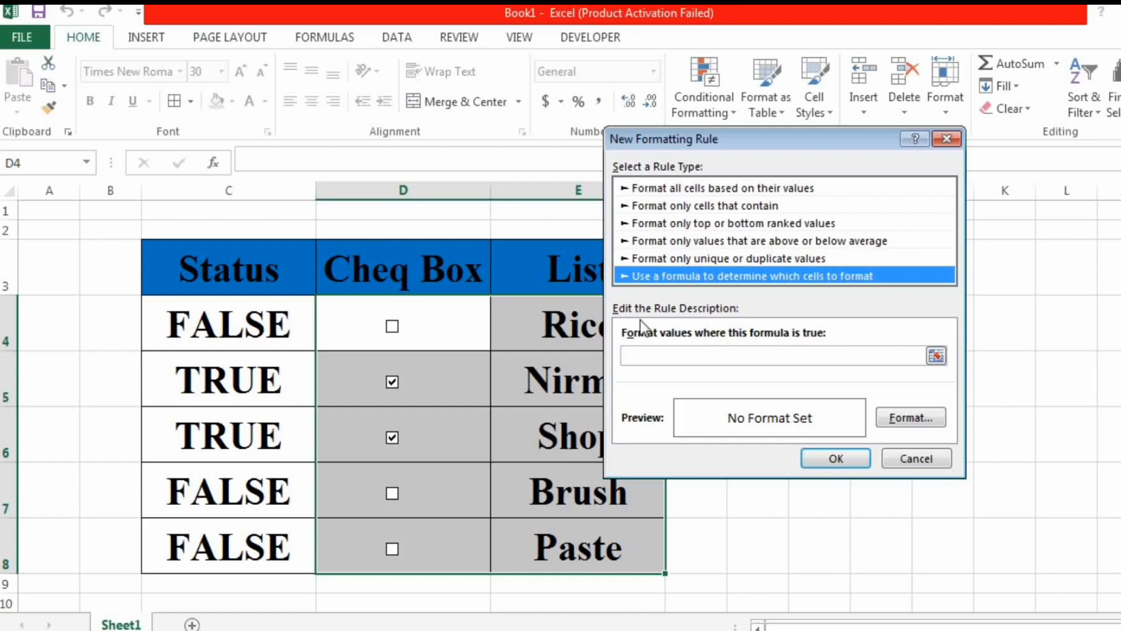
click(638, 354)
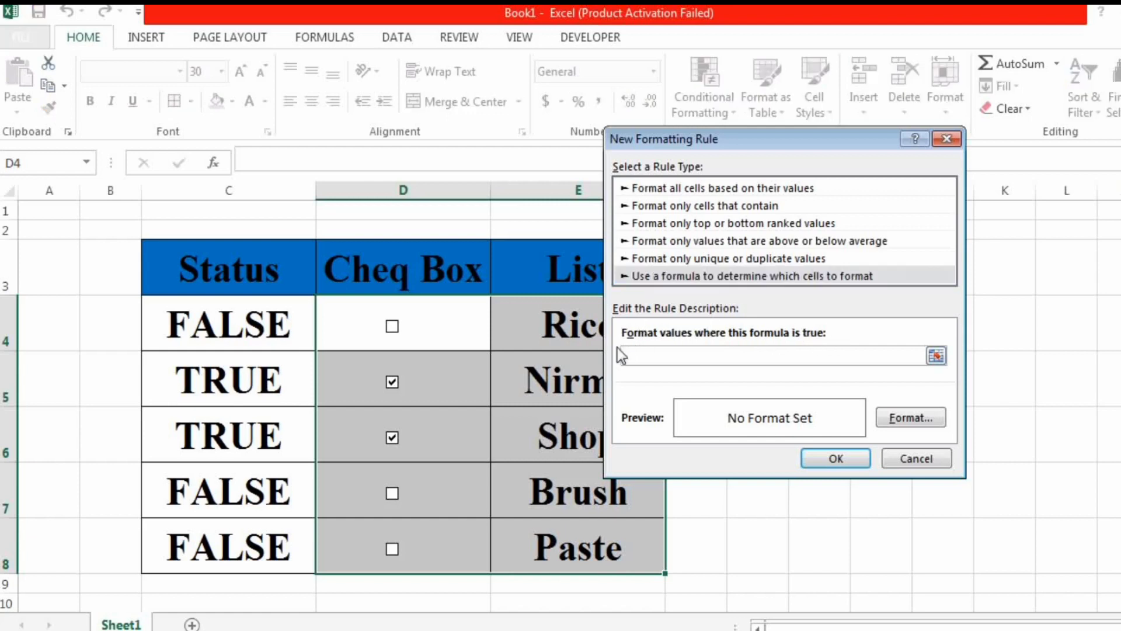
click(215, 331)
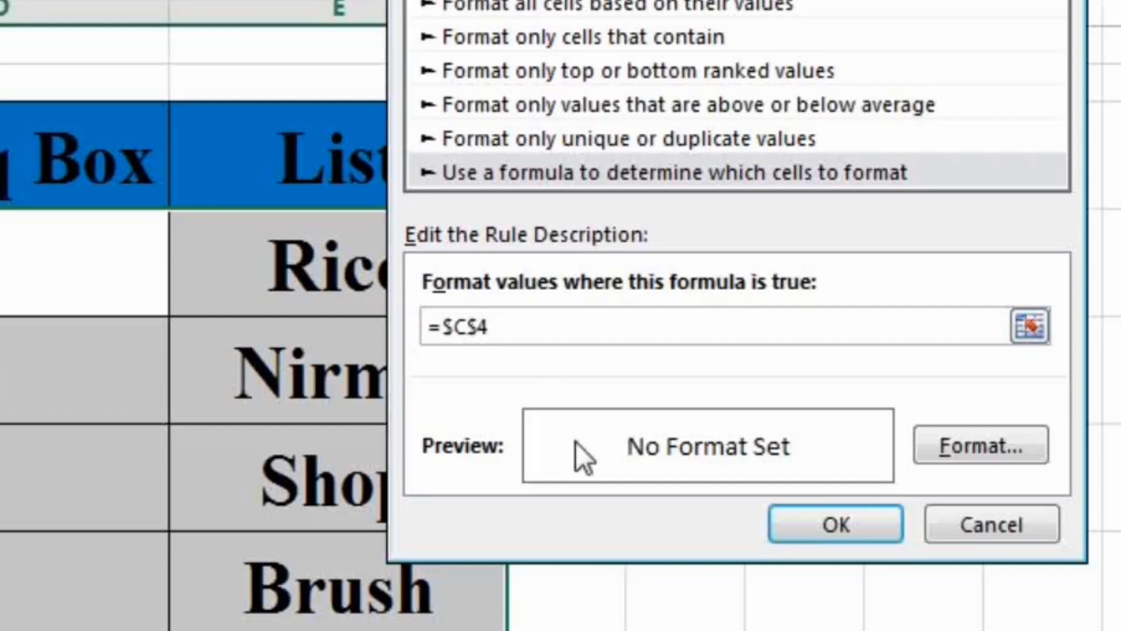
key(F4)
key(F4)
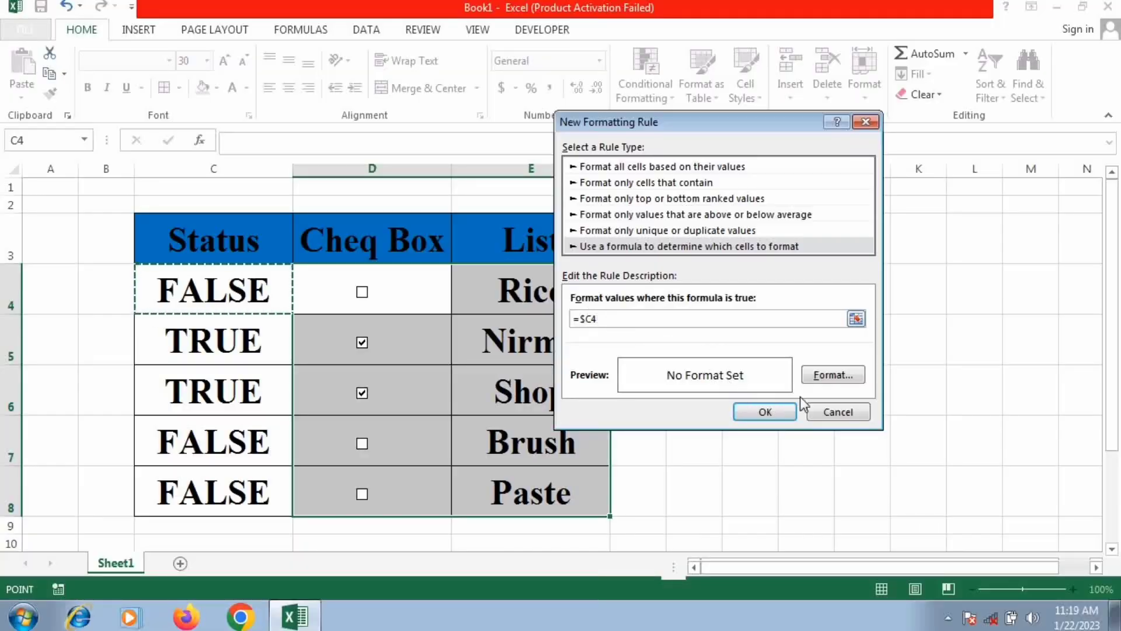
Step: Give the rule an orange background fill and apply it to D4:E8
click(834, 375)
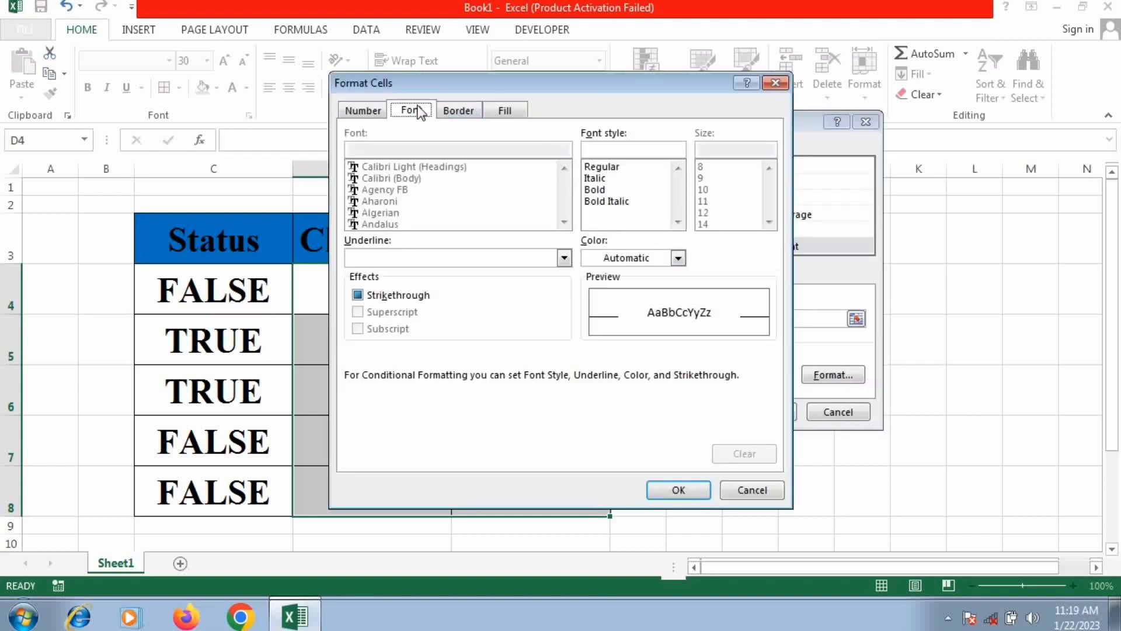
click(505, 111)
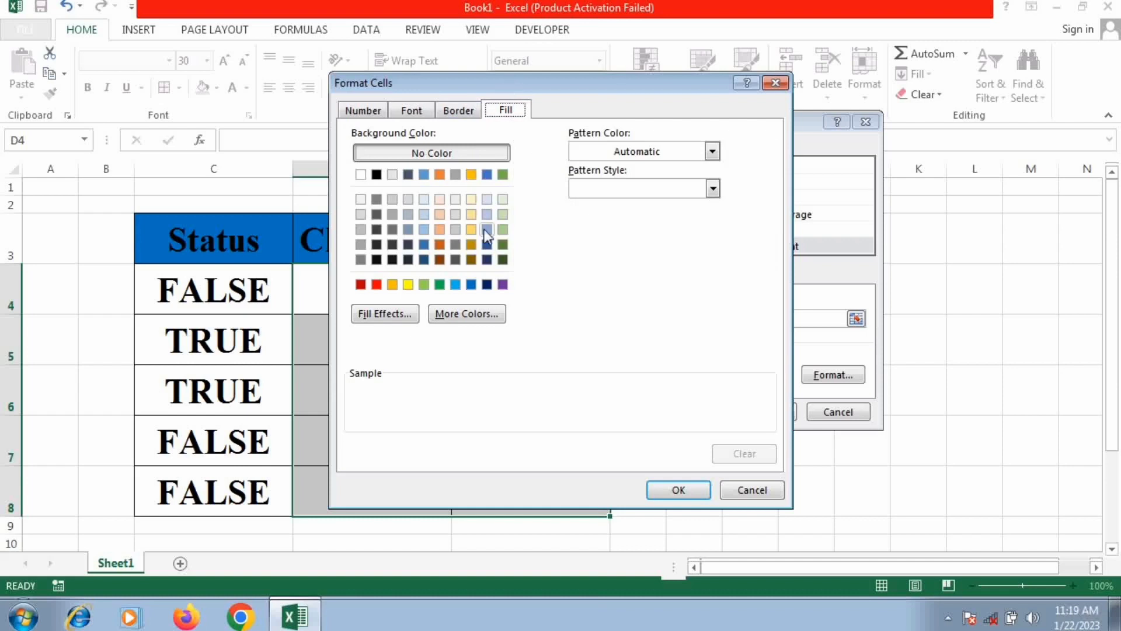
click(393, 285)
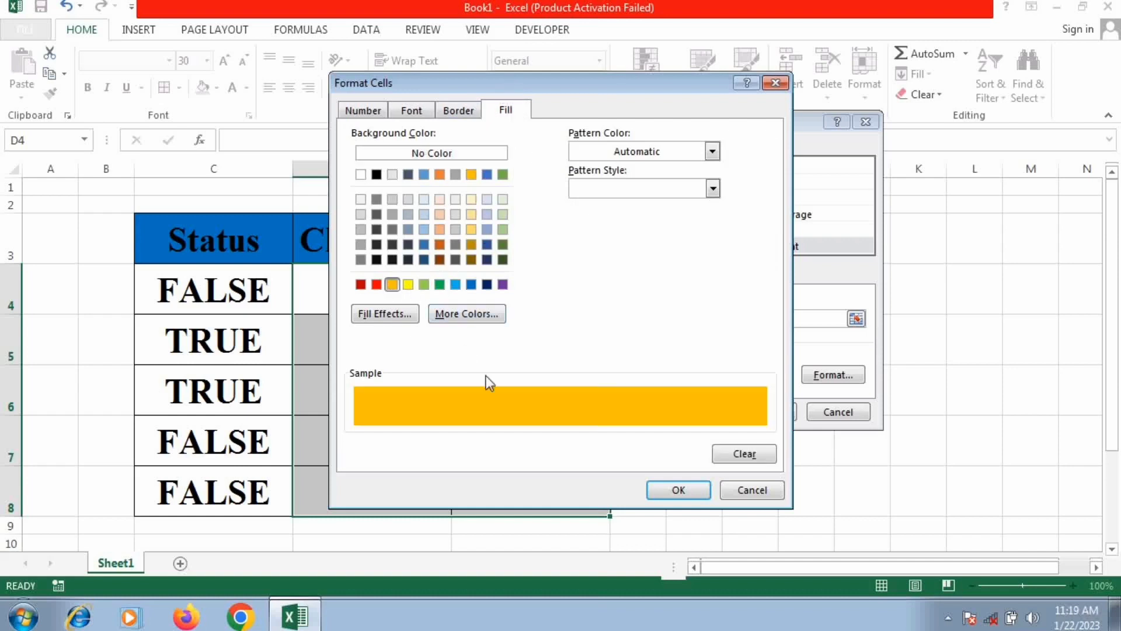
click(671, 489)
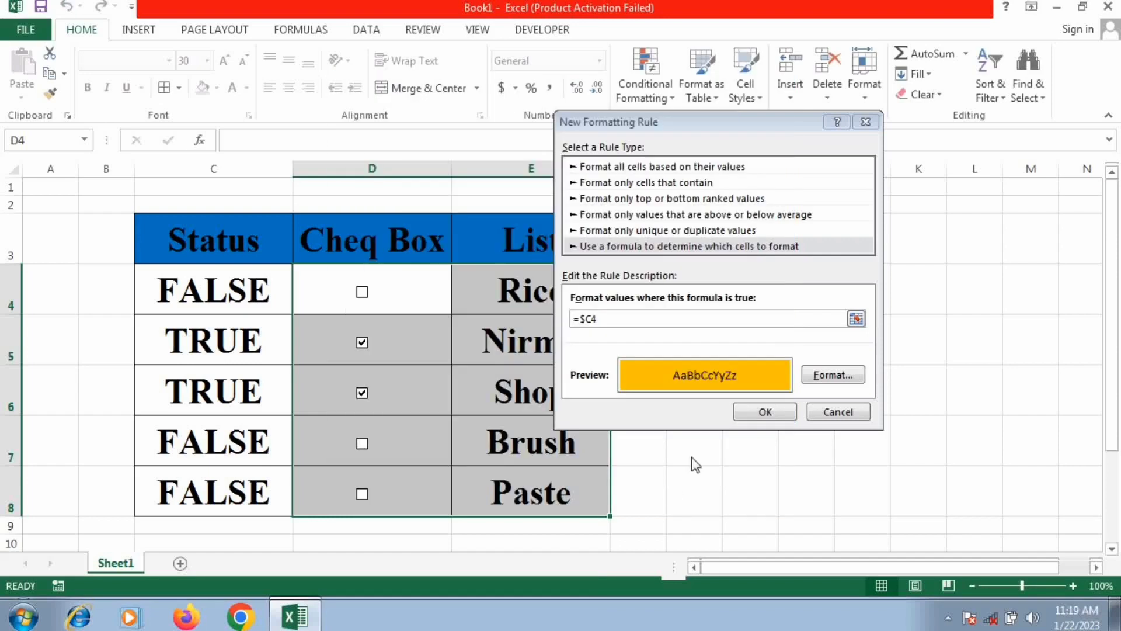
click(750, 408)
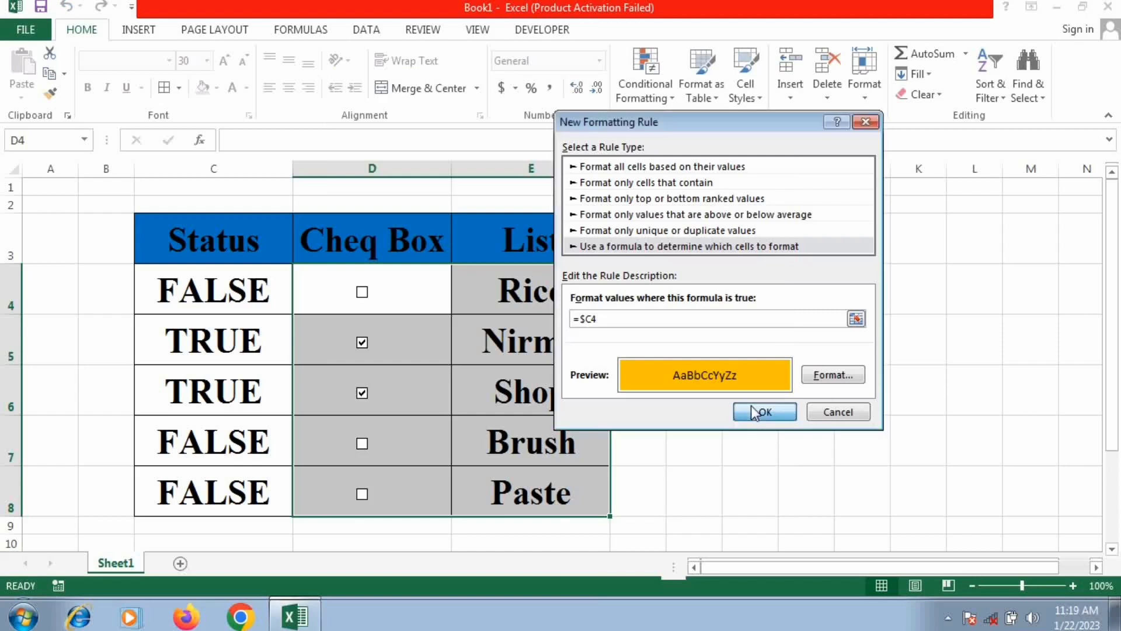
click(701, 345)
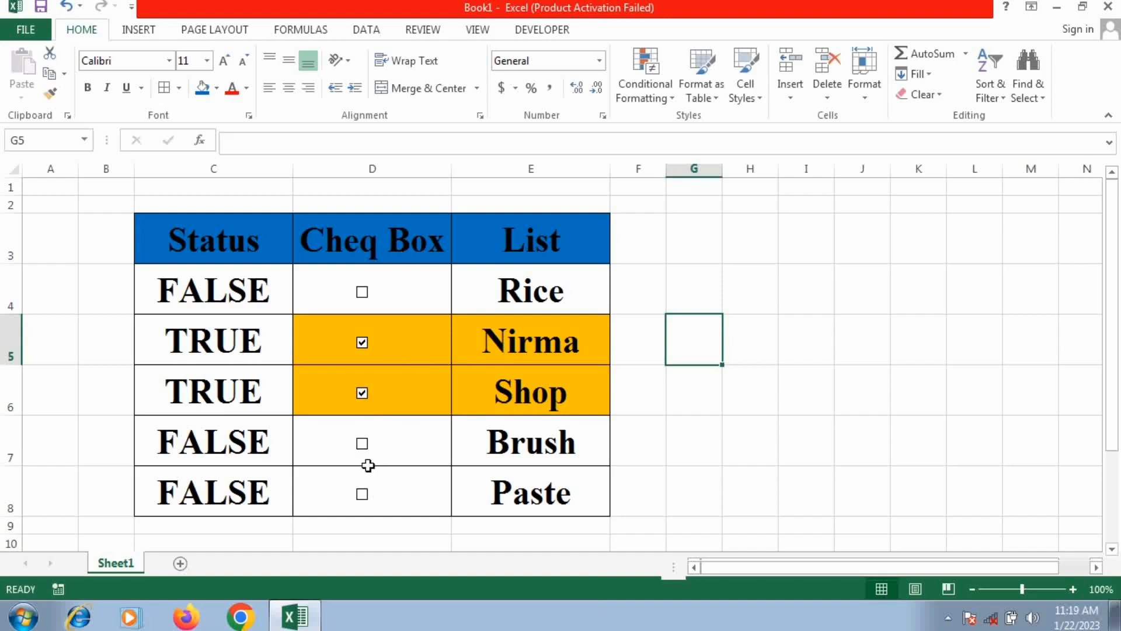
Step: Test the highlighting by unticking the Shop check box and ticking the Paste check box
click(362, 403)
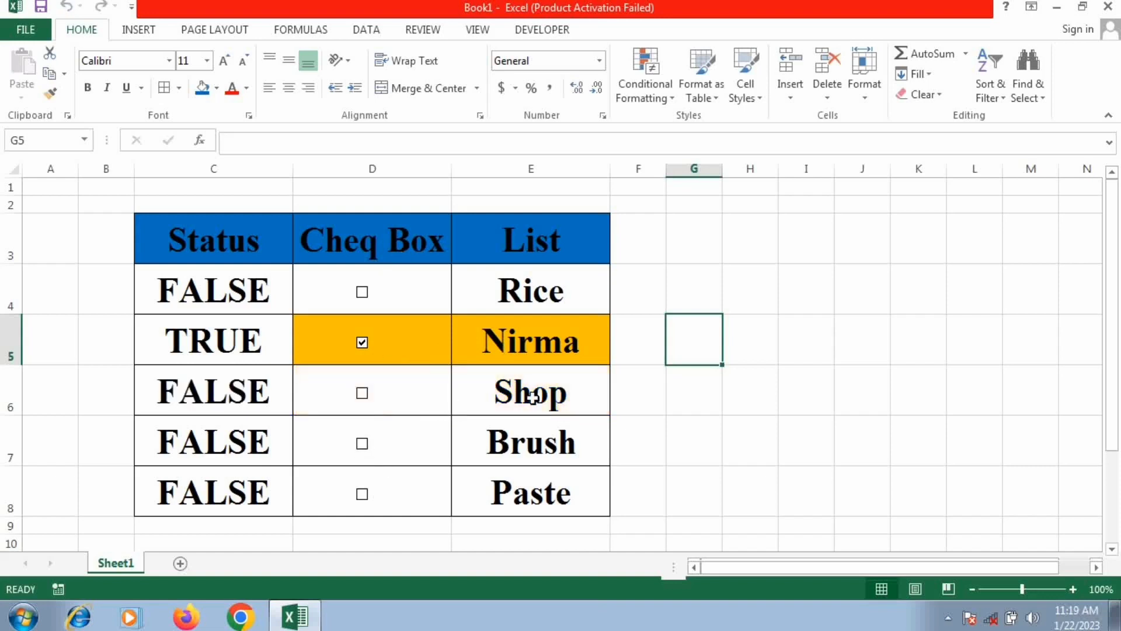
click(362, 495)
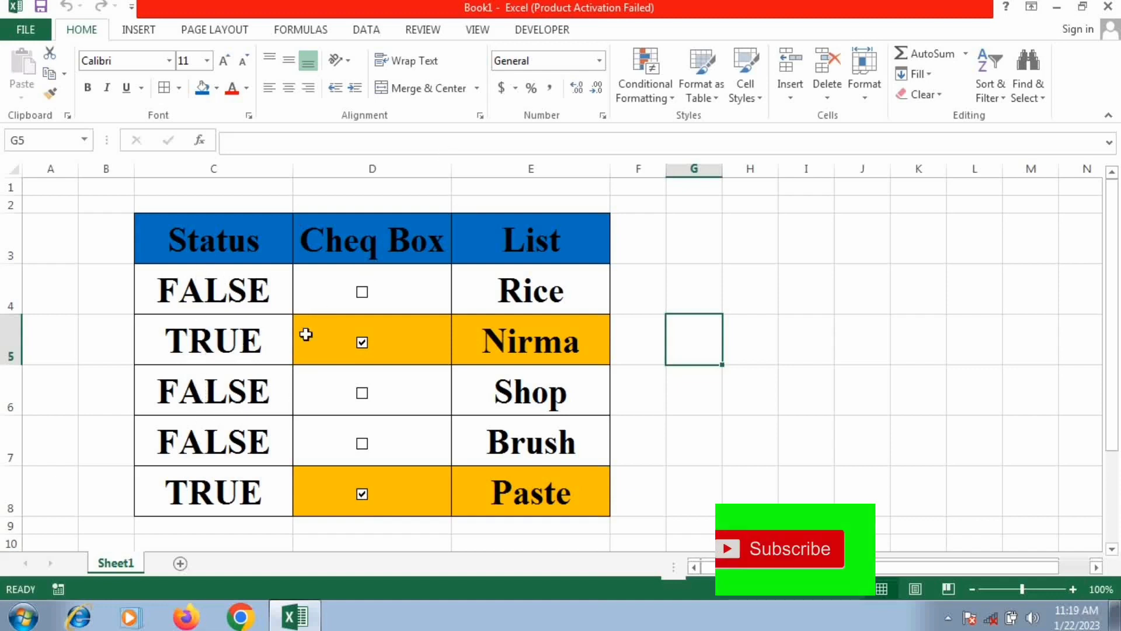
Step: Hide the Status column C
click(216, 172)
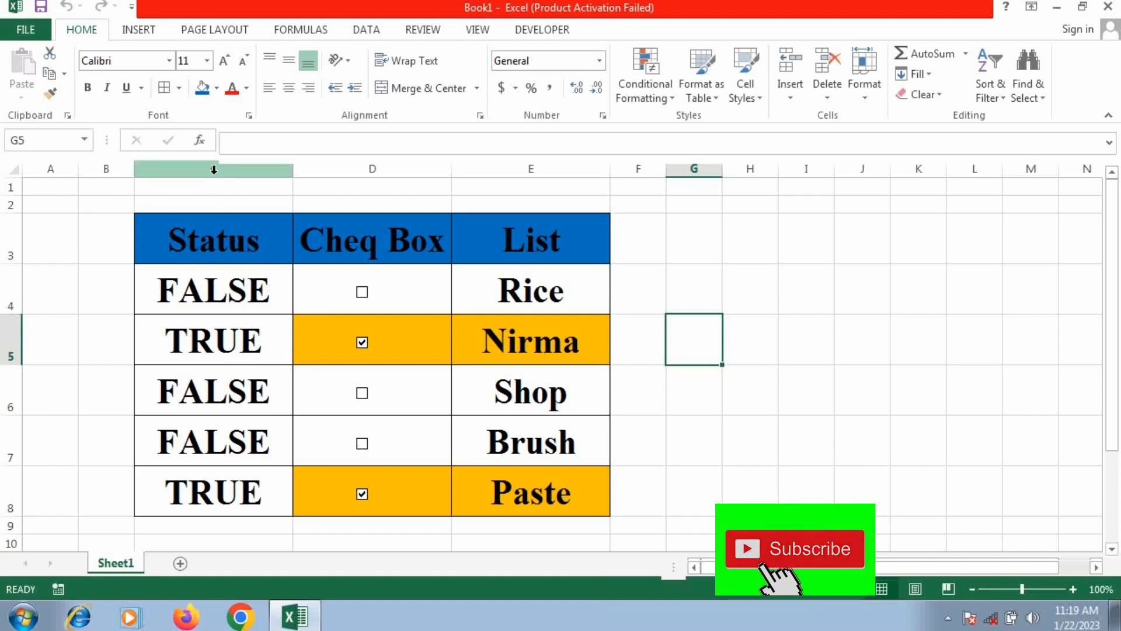
click(213, 170)
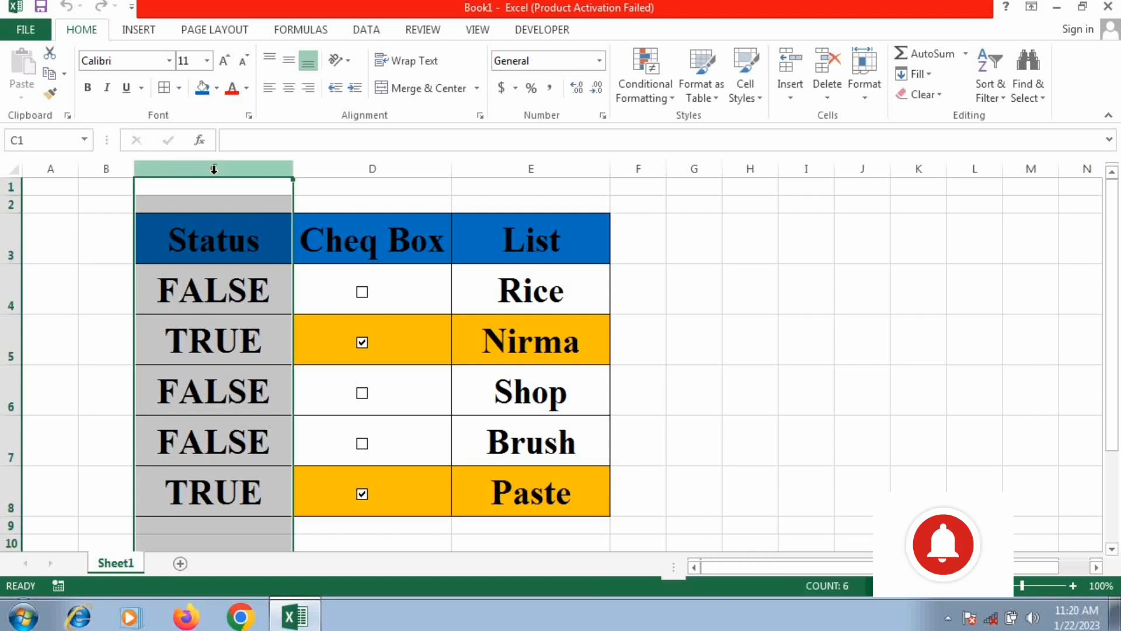
right_click(214, 169)
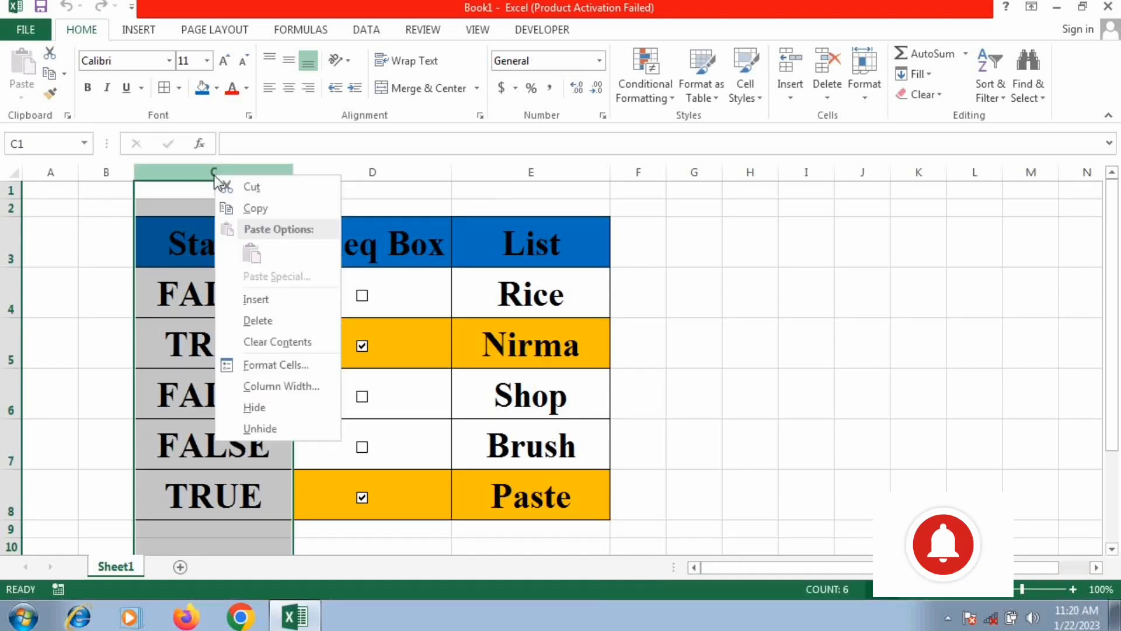
click(262, 409)
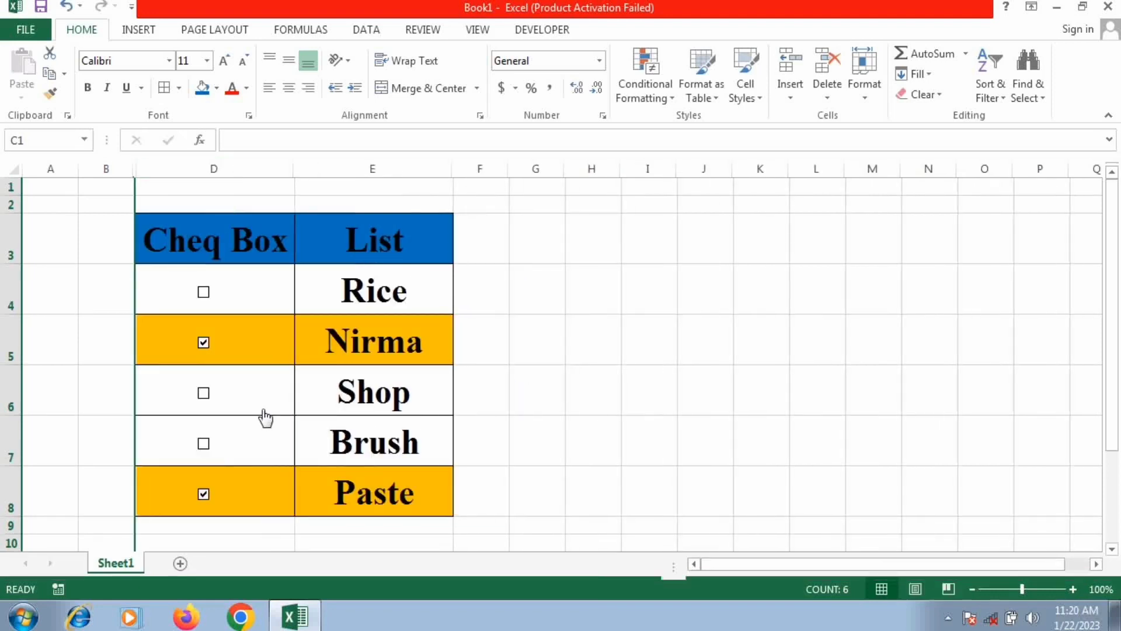
click(537, 410)
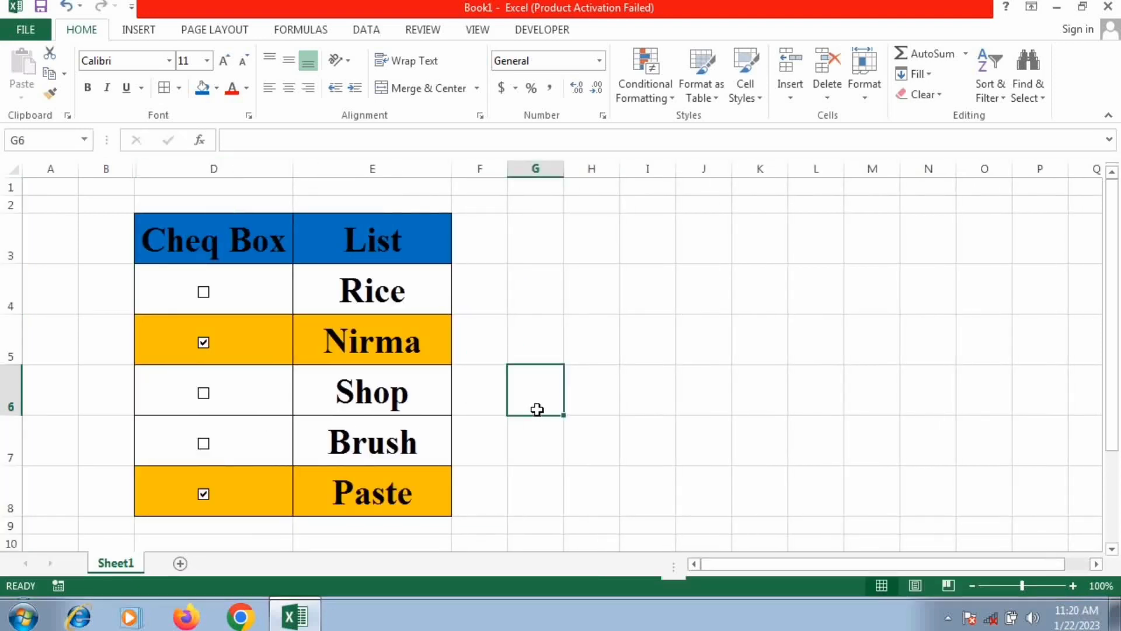
Step: Tick the Rice check box and unhide the Status column C between columns B and D
click(210, 301)
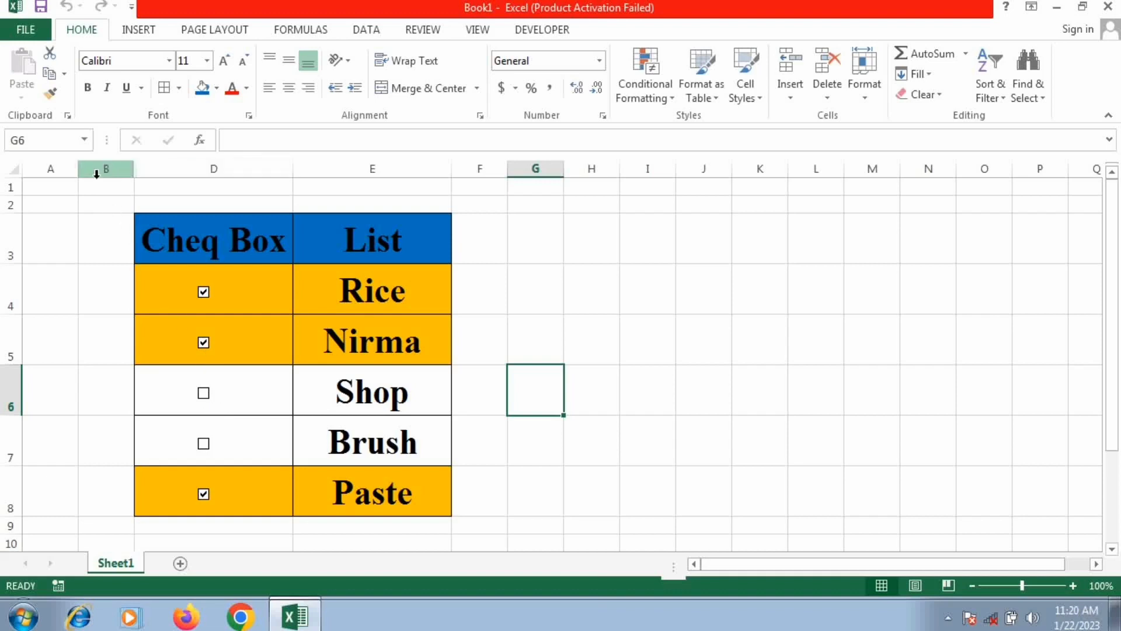
drag(96, 173, 164, 164)
right_click(165, 165)
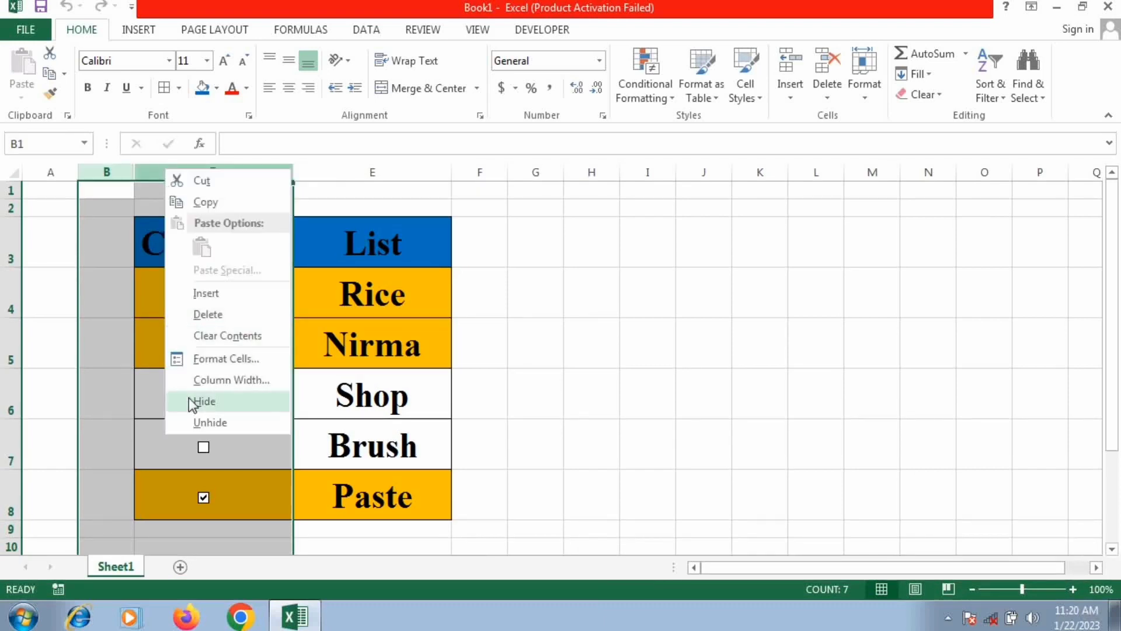
click(204, 429)
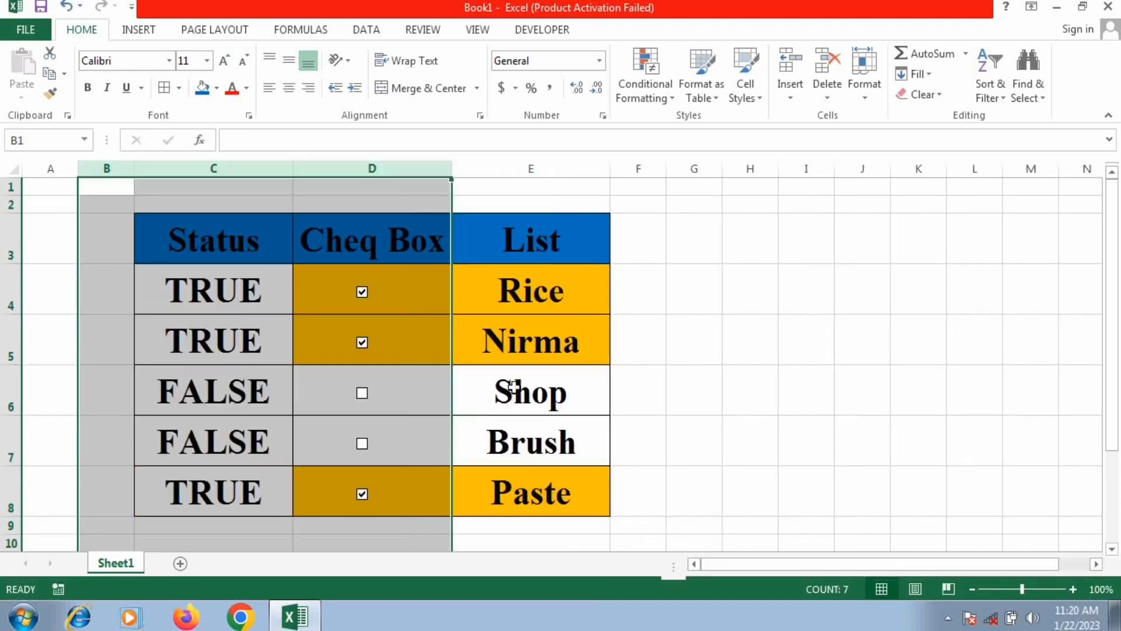
click(694, 375)
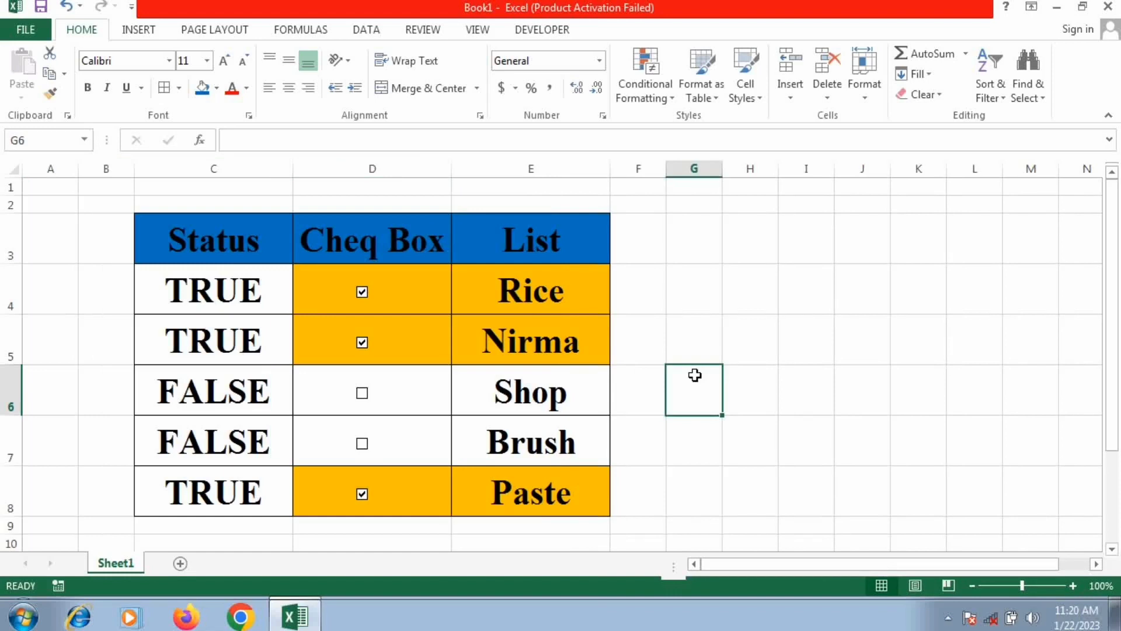